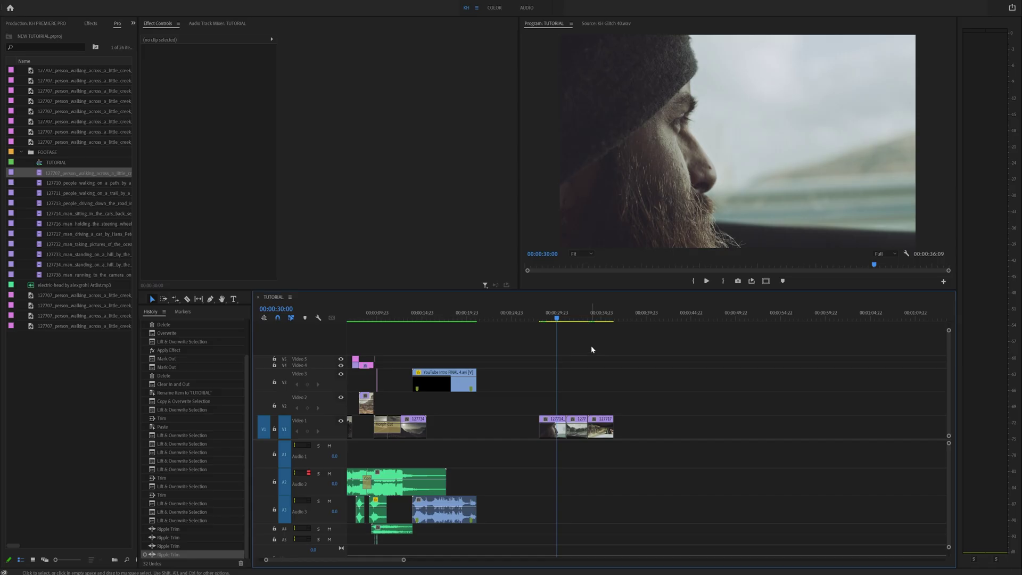
Step: Mute the Audio 2 and Audio 3 tracks and play the TUTORIAL sequence from its beginning
{"action": "key", "text": "equal"}
{"action": "key", "text": "equal"}
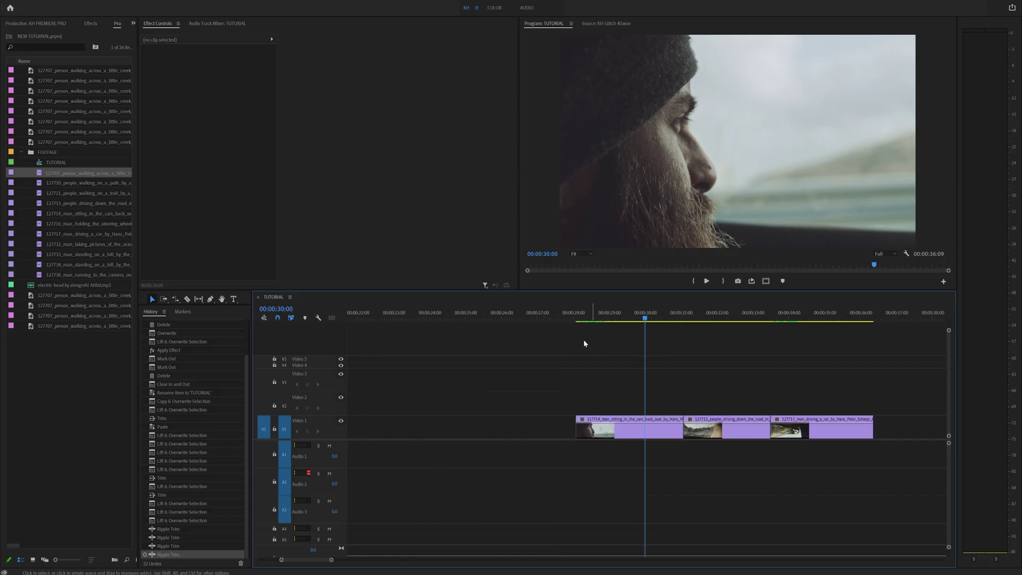
{"action": "scroll", "coordinate": [577, 346], "scroll_direction": "down", "scroll_amount": 1}
{"action": "left_click", "coordinate": [561, 321]}
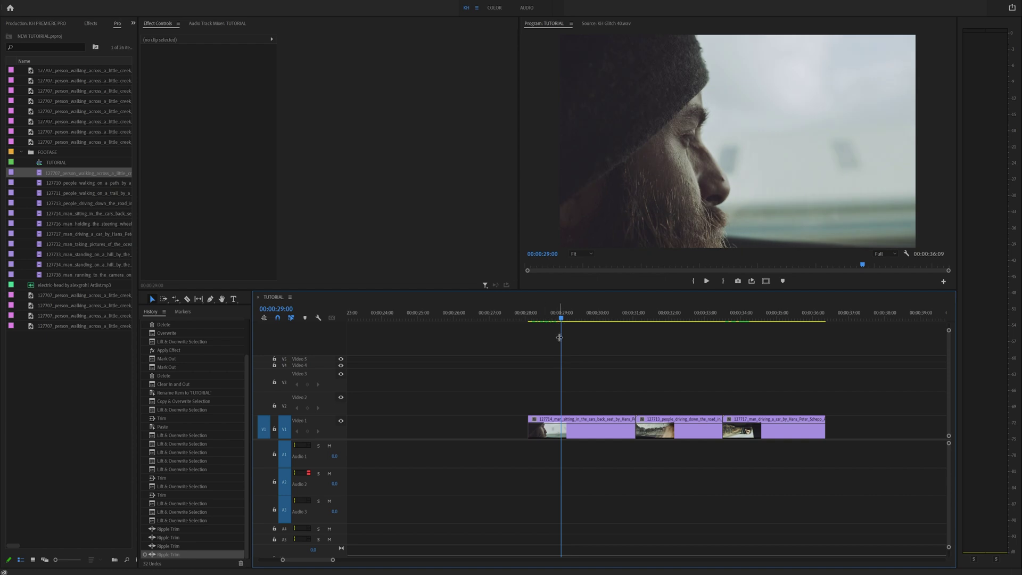
{"action": "key", "text": "minus"}
{"action": "key", "text": "minus"}
{"action": "key", "text": "minus"}
{"action": "key", "text": "minus"}
{"action": "left_click_drag", "start_coordinate": [454, 318], "coordinate": [415, 317]}
{"action": "key", "text": "Home"}
{"action": "key", "text": "equal"}
{"action": "key", "text": "equal"}
{"action": "key", "text": "equal"}
{"action": "key", "text": "equal"}
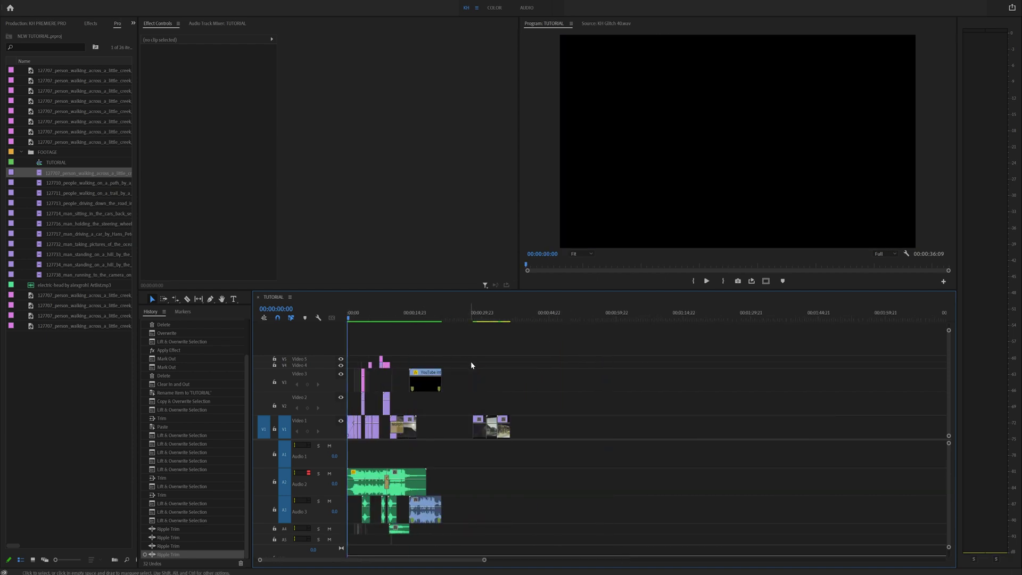
{"action": "left_click", "coordinate": [329, 474]}
{"action": "left_click", "coordinate": [330, 500]}
{"action": "key", "text": "space"}
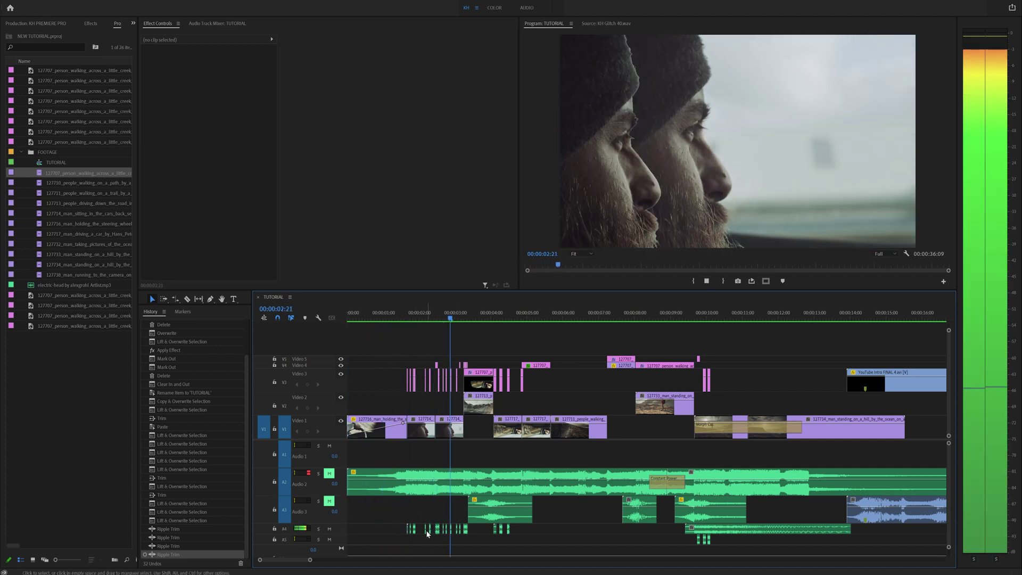
Step: Browse the glitch and sub drop sound effects in the ultimate effects pack project
{"action": "left_click", "coordinate": [46, 24]}
{"action": "double_click", "coordinate": [49, 58]}
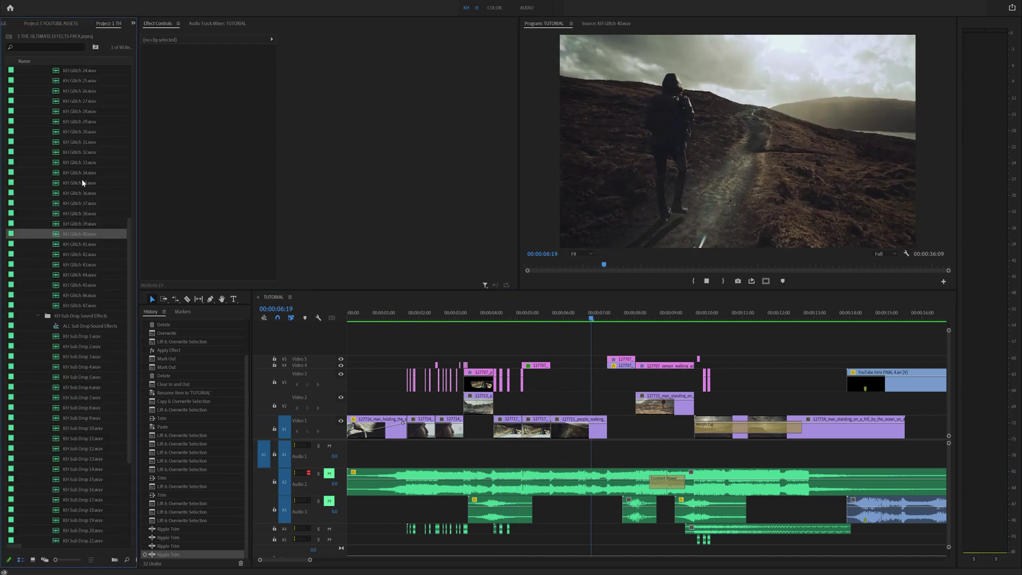
{"action": "scroll", "coordinate": [82, 181], "scroll_direction": "down", "scroll_amount": 1}
{"action": "scroll", "coordinate": [82, 181], "scroll_direction": "up", "scroll_amount": 5}
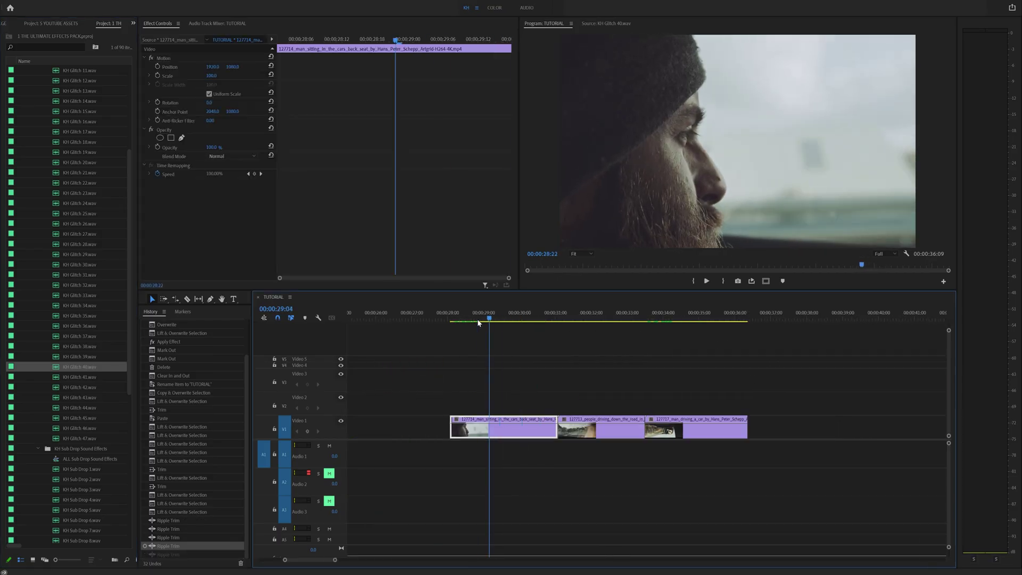
Step: Export the frame at 00:00:30:04 as a JPEG still and import it into the project
{"action": "left_click_drag", "start_coordinate": [484, 318], "coordinate": [526, 319]}
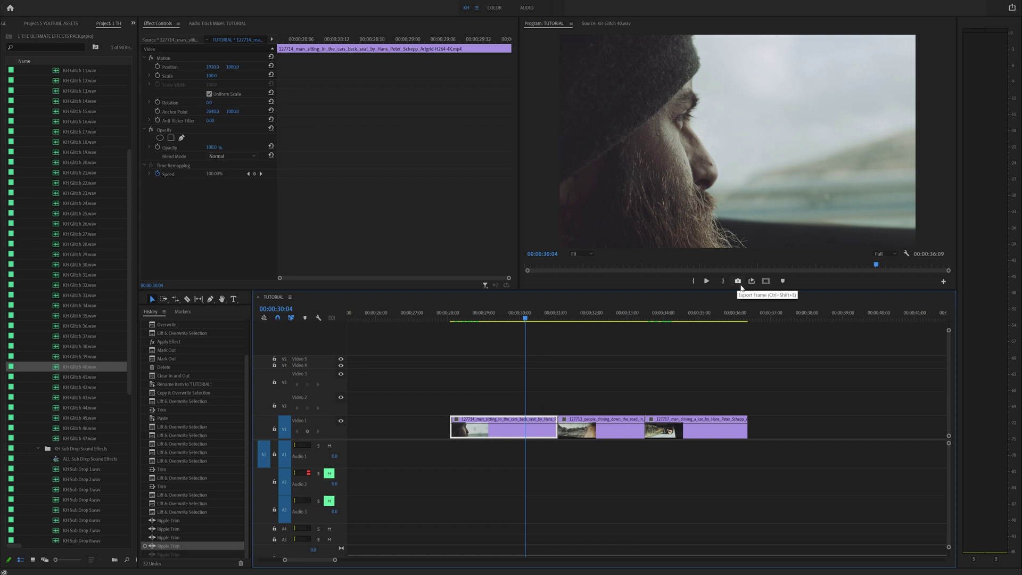
{"action": "left_click", "coordinate": [943, 281]}
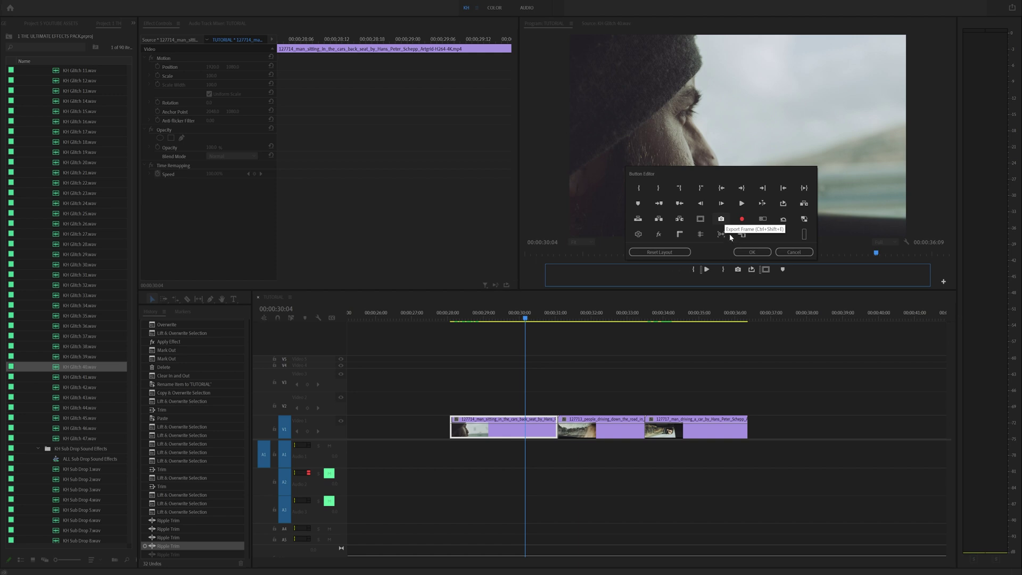
{"action": "left_click", "coordinate": [756, 255]}
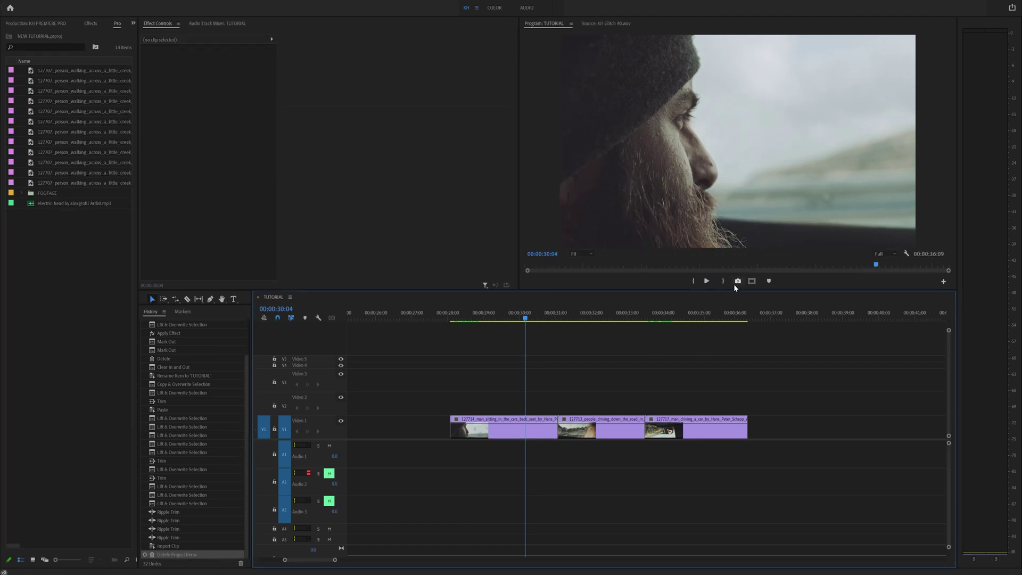
{"action": "left_click", "coordinate": [737, 282]}
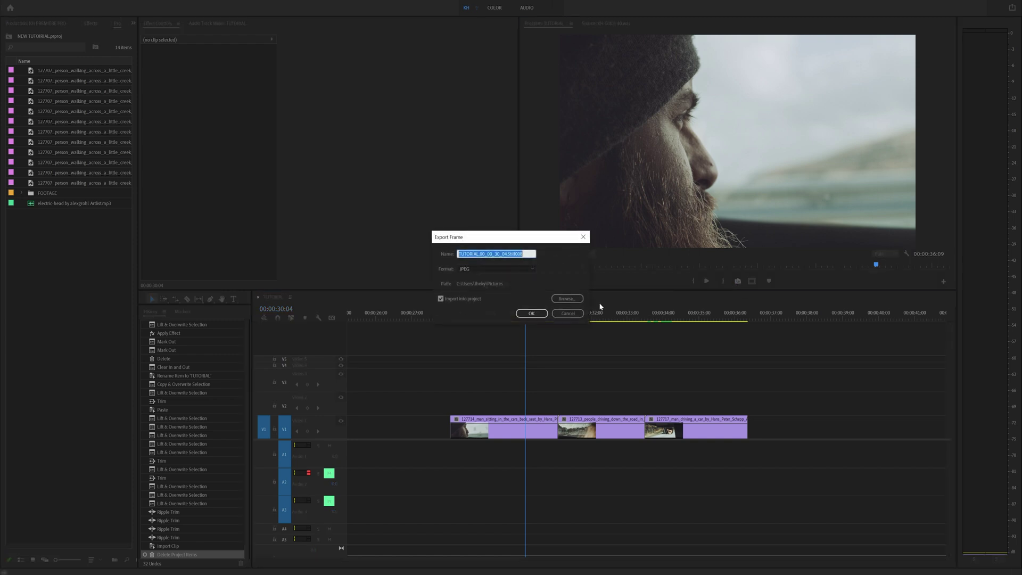
{"action": "left_click", "coordinate": [531, 313]}
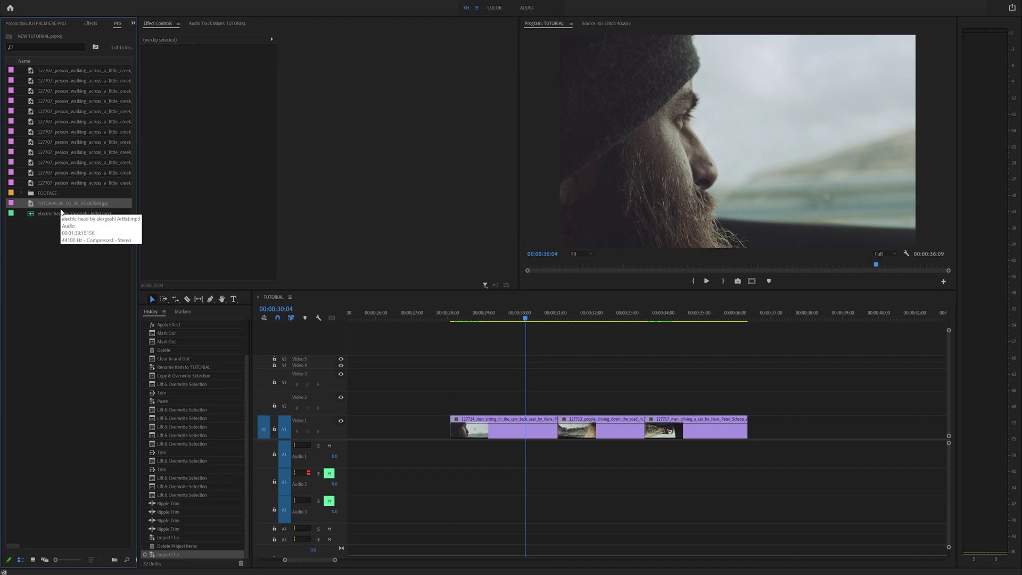
Step: Place the exported still on Video 2 at the playhead, trim it to the first clip's end, and move the people-driving clip directly beneath it
{"action": "left_click_drag", "start_coordinate": [40, 205], "coordinate": [527, 397]}
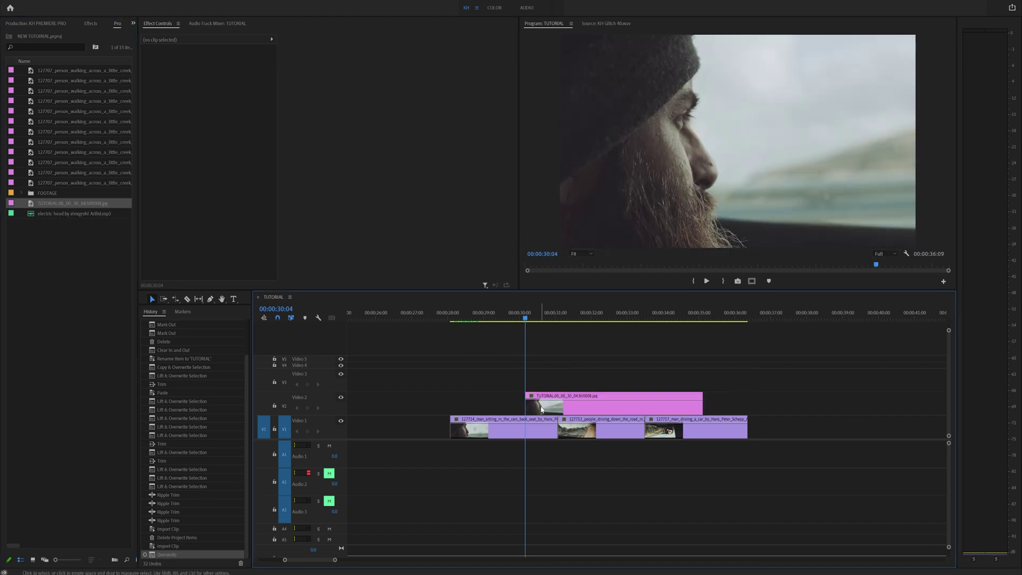
{"action": "left_click_drag", "start_coordinate": [702, 407], "coordinate": [541, 407]}
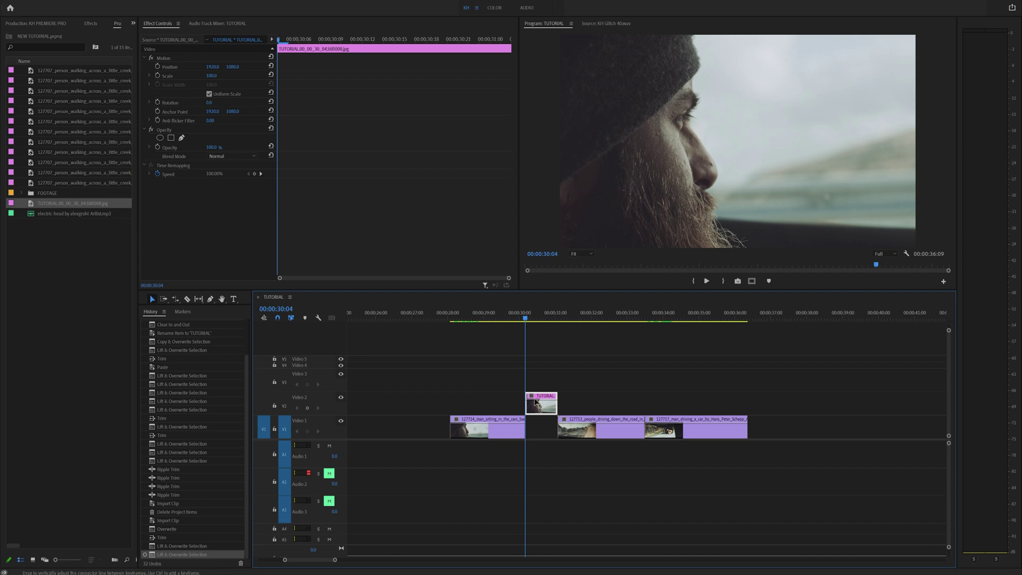
{"action": "left_click_drag", "start_coordinate": [524, 430], "coordinate": [530, 433]}
{"action": "left_click_drag", "start_coordinate": [597, 431], "coordinate": [565, 432]}
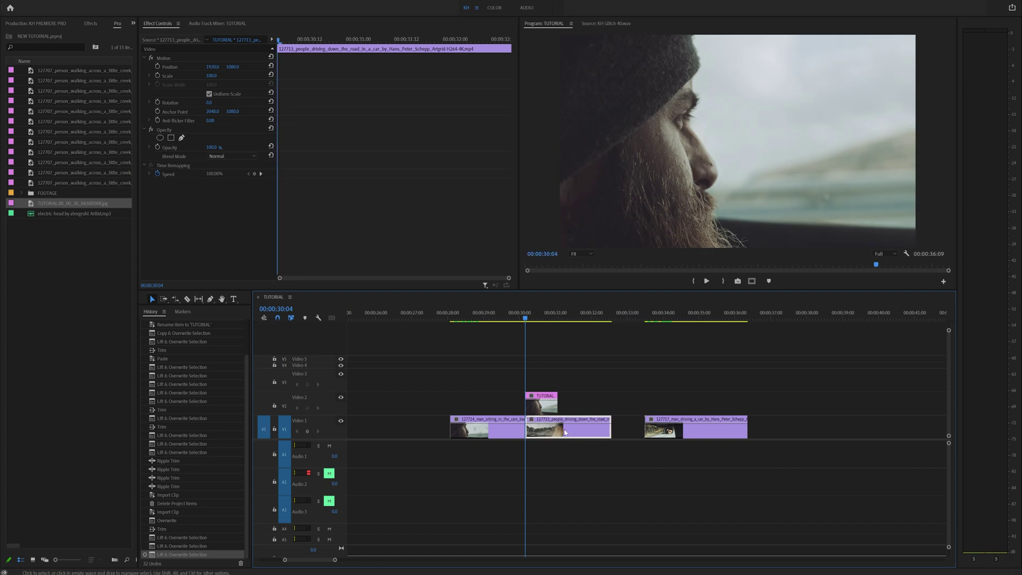
Step: Open the still for editing in Adobe Photoshop, unlock and duplicate its background layer, and hide the original
{"action": "right_click", "coordinate": [538, 408]}
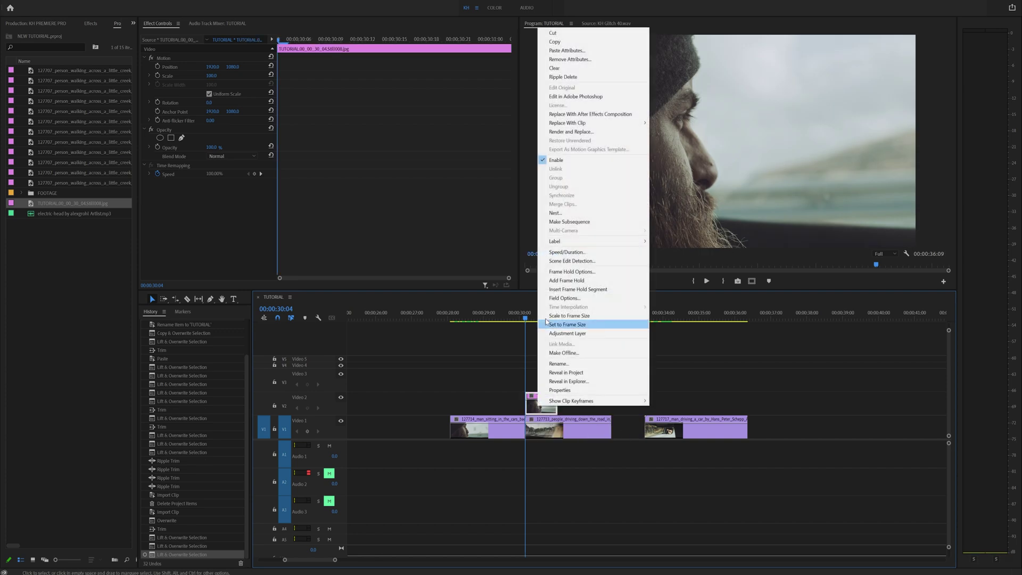
{"action": "left_click", "coordinate": [569, 97]}
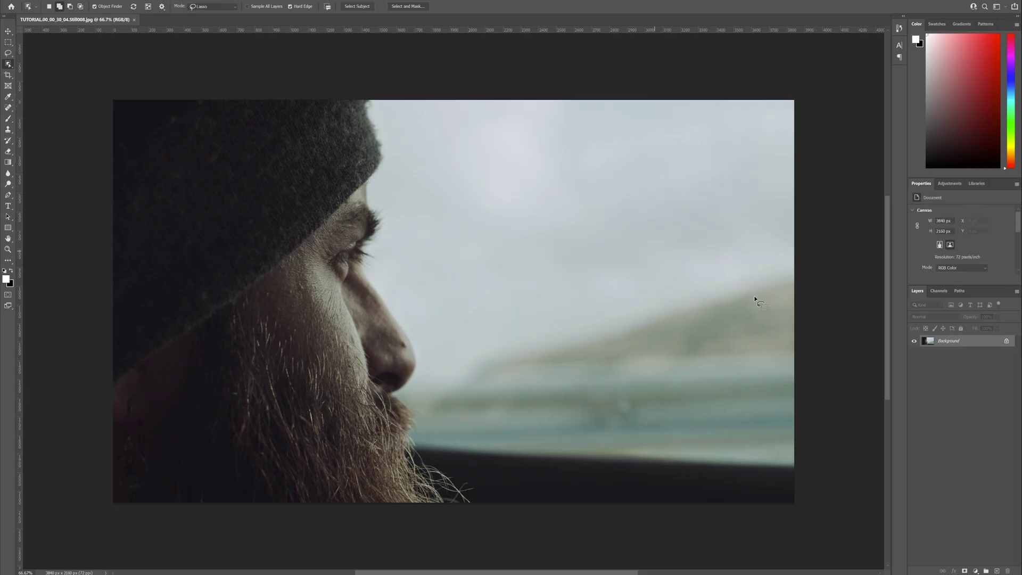
{"action": "left_click", "coordinate": [1005, 342]}
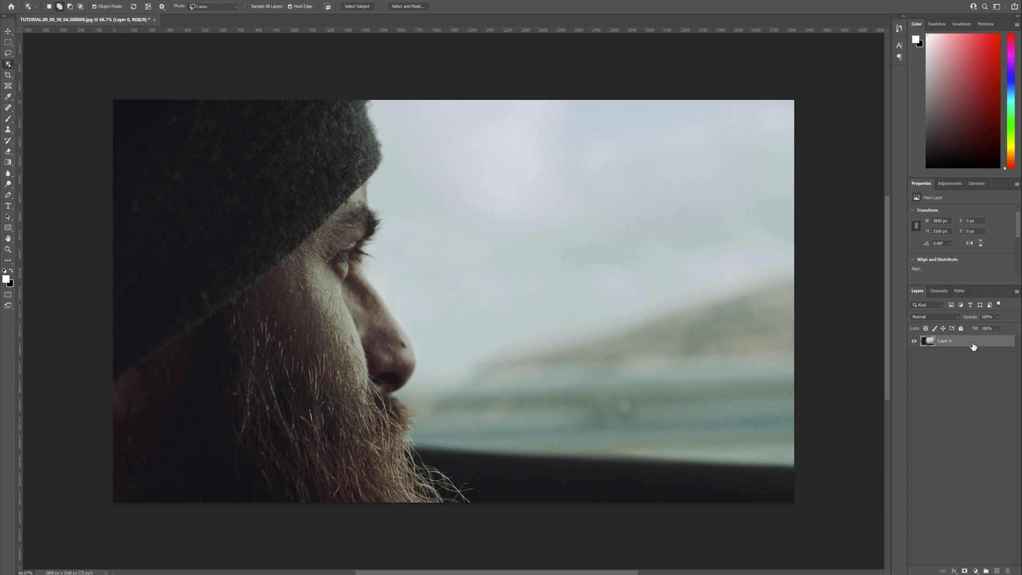
{"action": "key", "text": "ctrl+j"}
{"action": "left_click", "coordinate": [957, 353]}
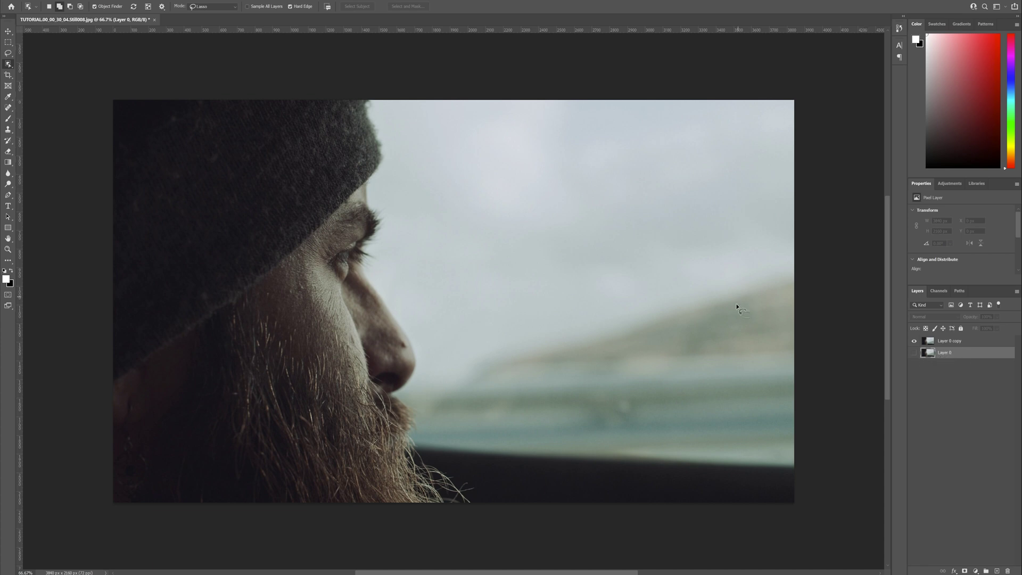
{"action": "left_click", "coordinate": [943, 342]}
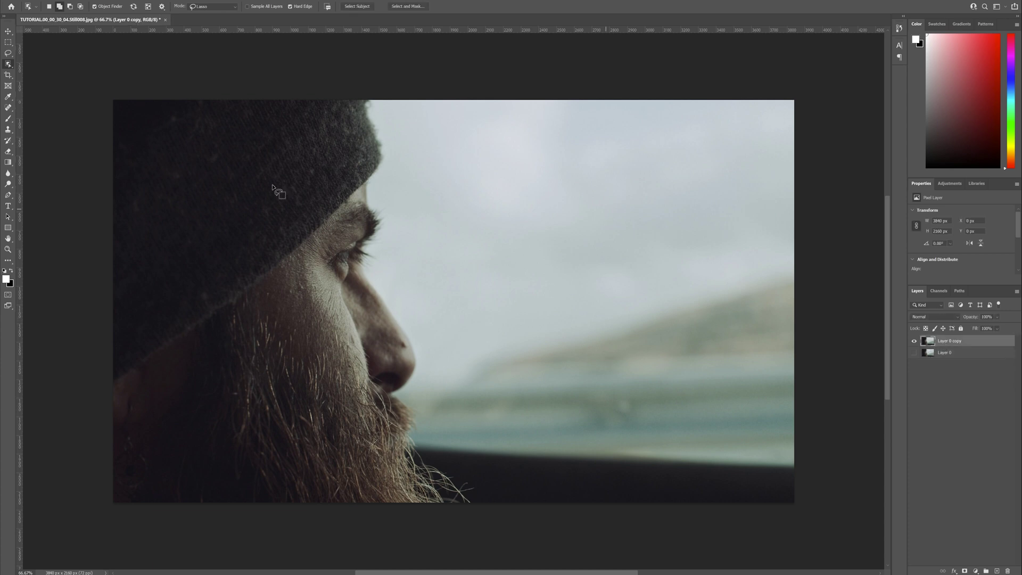
Step: Select the bearded man with the Object Selection tool and add a layer mask to Layer 0 copy from that selection
{"action": "right_click", "coordinate": [10, 65]}
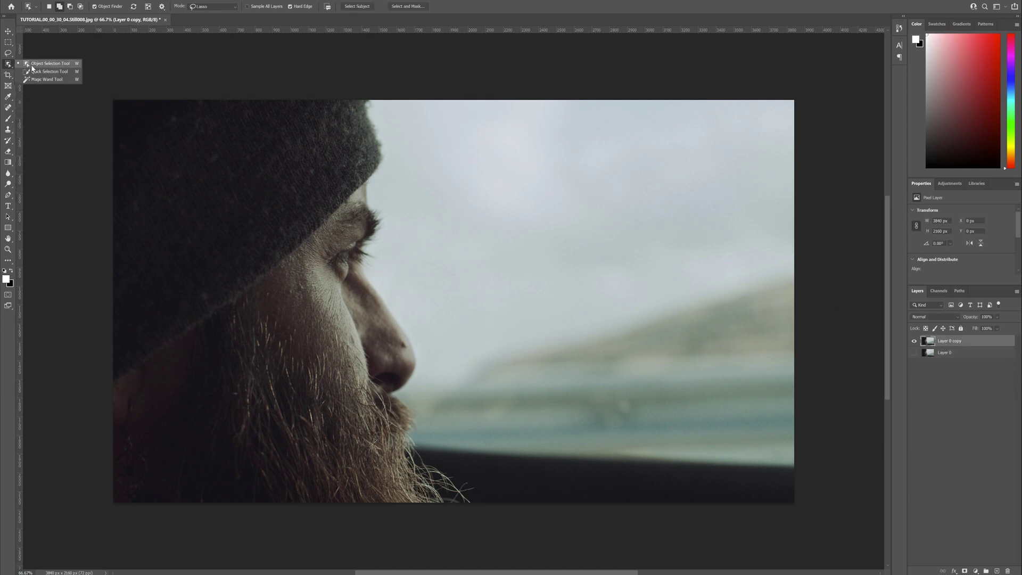
{"action": "left_click", "coordinate": [35, 71]}
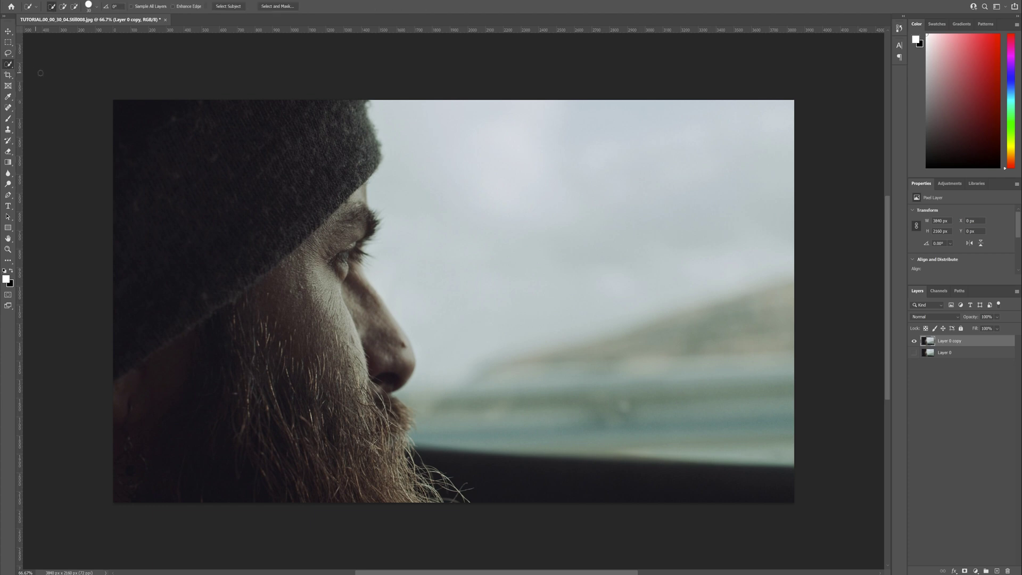
{"action": "right_click", "coordinate": [12, 67]}
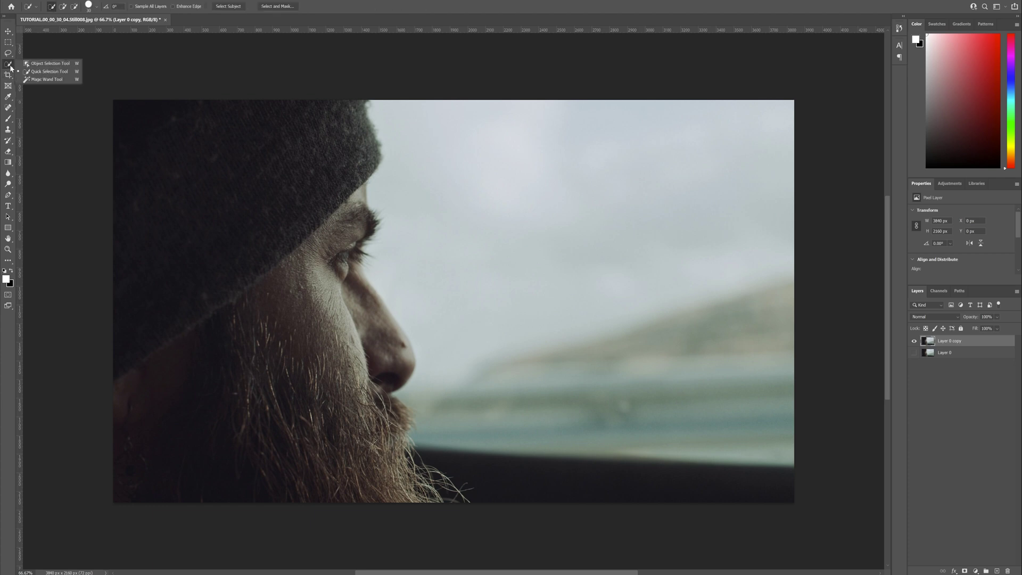
{"action": "left_click", "coordinate": [40, 66]}
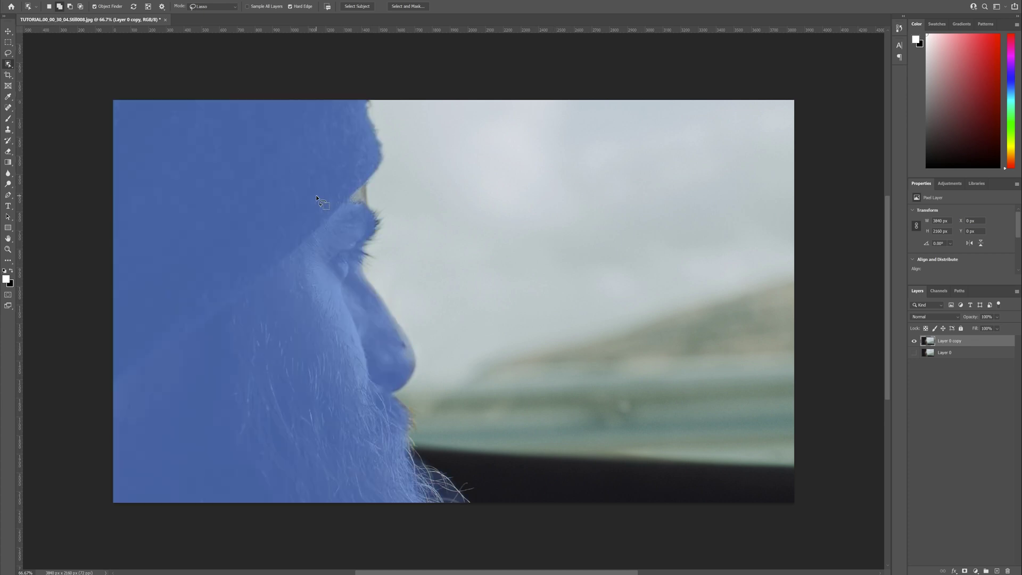
{"action": "left_click", "coordinate": [298, 222]}
{"action": "left_click_drag", "start_coordinate": [339, 164], "coordinate": [341, 166]}
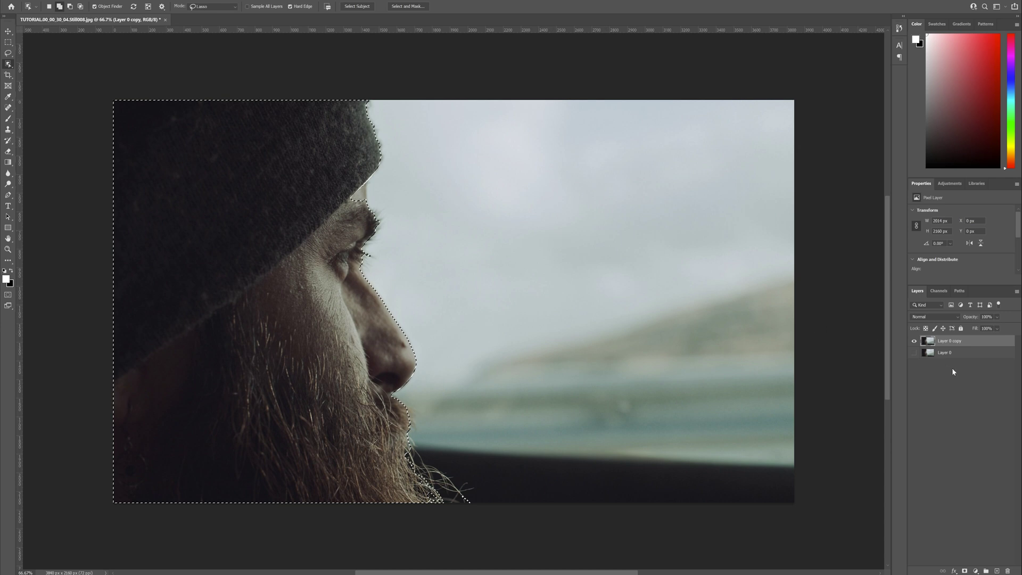
{"action": "left_click", "coordinate": [964, 571]}
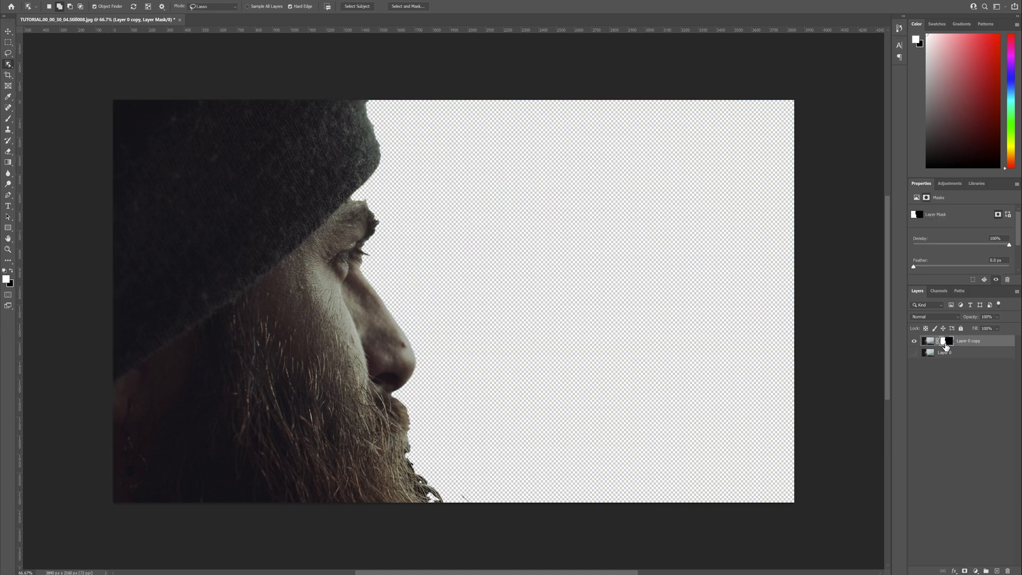
Step: Refine the layer mask with the Brush by painting white over the missing forehead below the hat and black over the excess background
{"action": "key", "text": "b"}
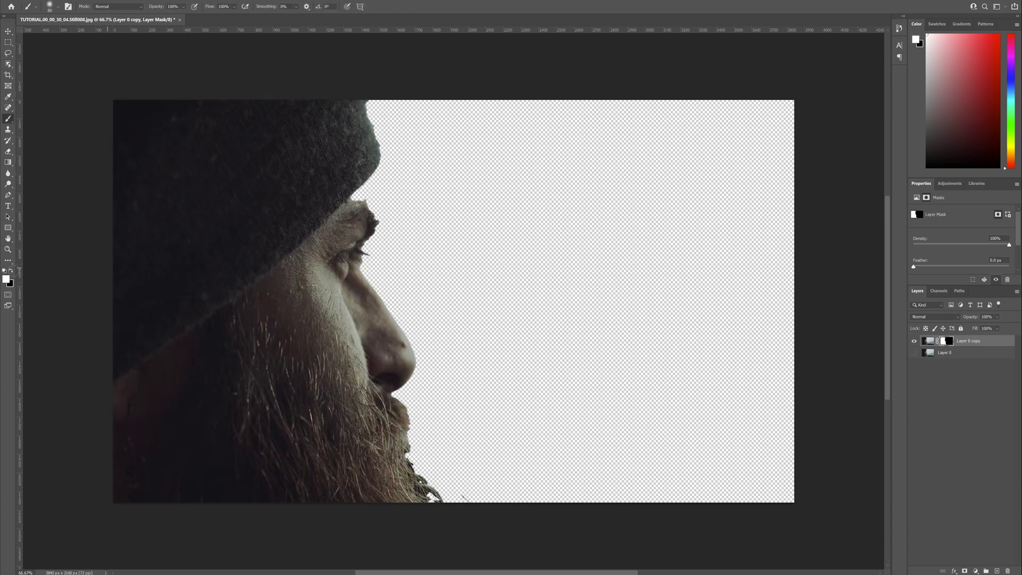
{"action": "left_click_drag", "start_coordinate": [349, 195], "coordinate": [365, 193]}
{"action": "left_click", "coordinate": [11, 271]}
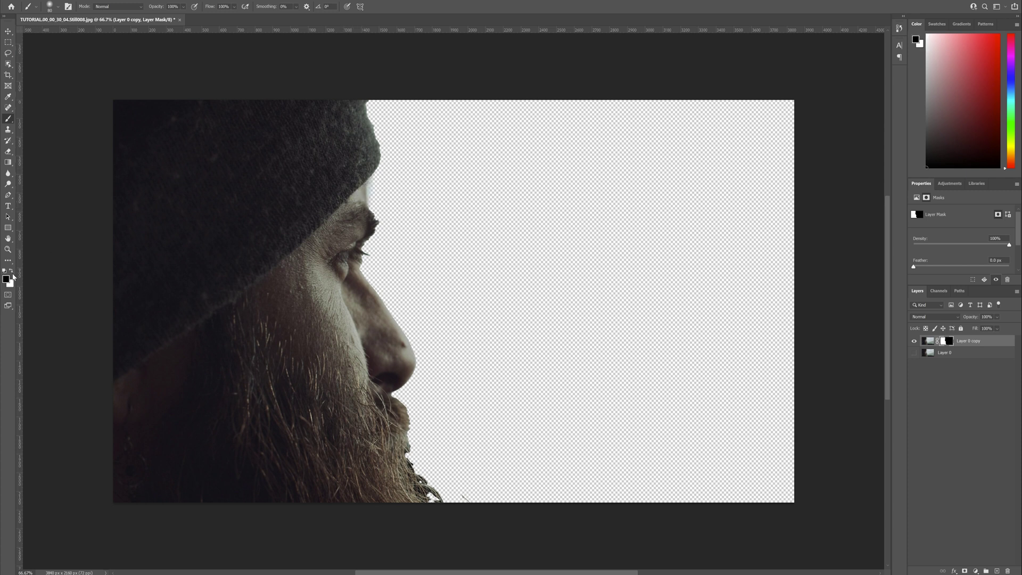
{"action": "mouse_move", "coordinate": [360, 203]}
{"action": "left_mouse_down"}
{"action": "mouse_move", "coordinate": [370, 155]}
{"action": "mouse_move", "coordinate": [368, 221]}
{"action": "mouse_move", "coordinate": [351, 182]}
{"action": "mouse_move", "coordinate": [335, 222]}
{"action": "mouse_move", "coordinate": [324, 192]}
{"action": "mouse_move", "coordinate": [320, 210]}
{"action": "mouse_move", "coordinate": [331, 141]}
{"action": "mouse_move", "coordinate": [329, 247]}
{"action": "mouse_move", "coordinate": [356, 155]}
{"action": "mouse_move", "coordinate": [364, 225]}
{"action": "mouse_move", "coordinate": [370, 158]}
{"action": "left_mouse_up"}
{"action": "key", "text": "x"}
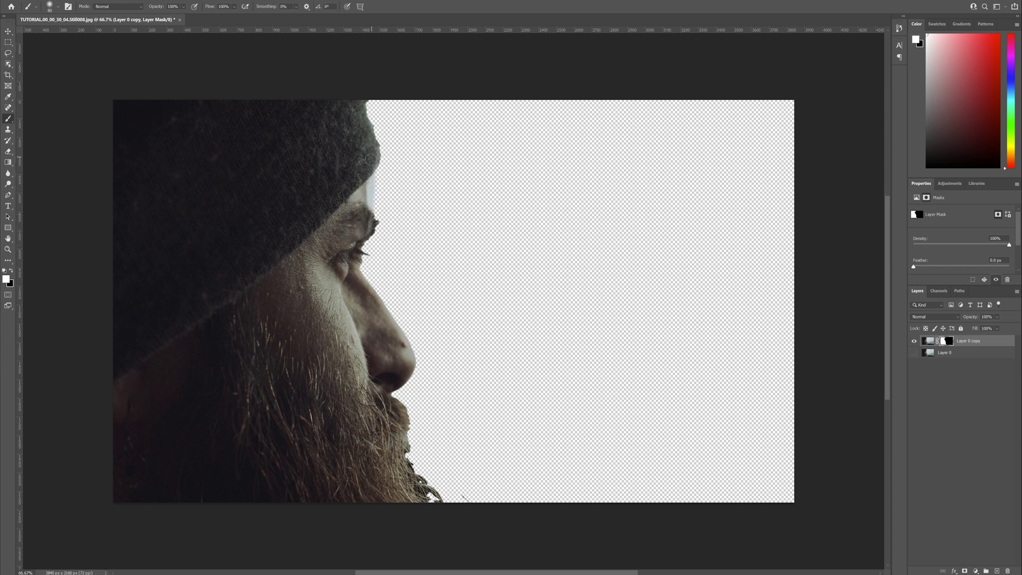
{"action": "key", "text": "x"}
Step: Quick-export the cutout as a PNG named image 1 into the NEW TUTORIAL folder
{"action": "left_click", "coordinate": [15, 2]}
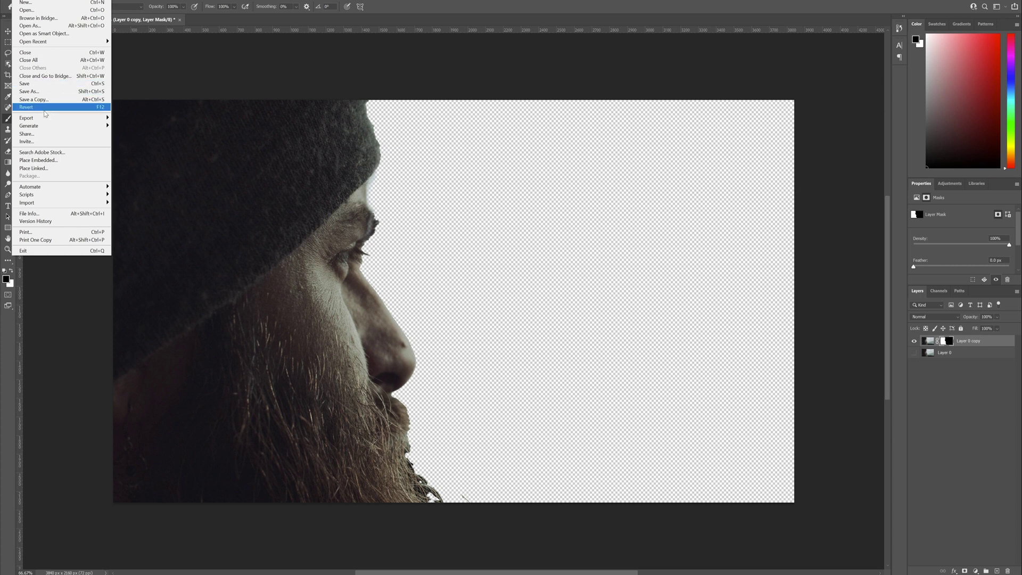
{"action": "mouse_move", "coordinate": [46, 118]}
{"action": "left_click", "coordinate": [147, 118]}
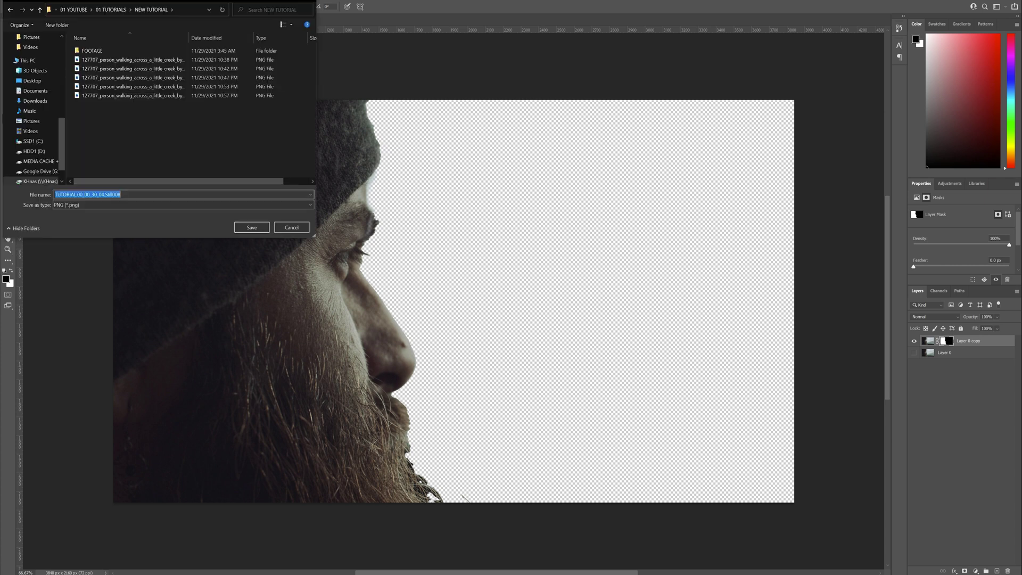
{"action": "type", "text": "image 1"}
{"action": "key", "text": "Return"}
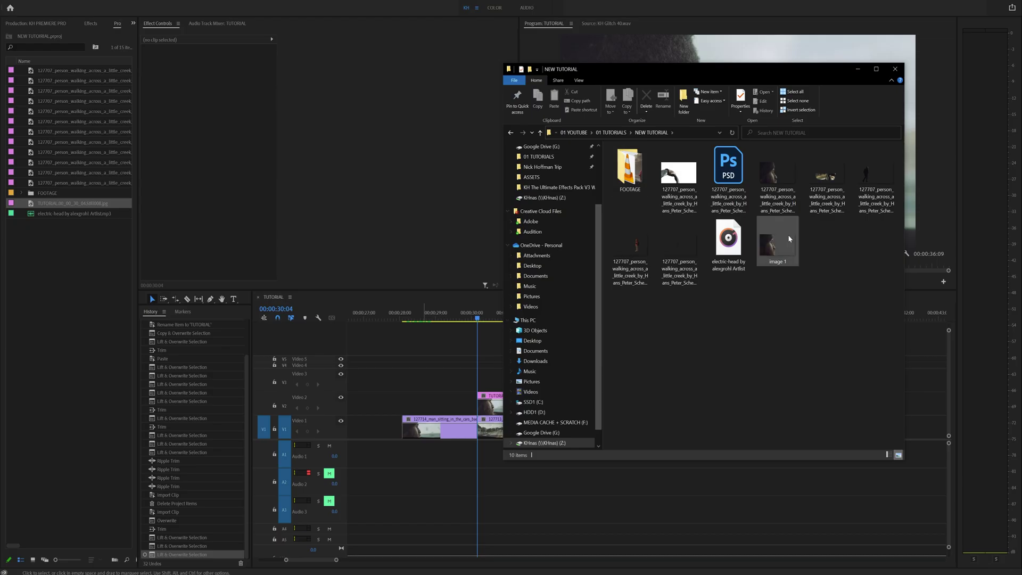
Step: Switch to Premiere Pro, import image 1.png, place it over the still on Video 2 at 00:00:30:04, and trim it to the driving clip's end
{"action": "left_click", "coordinate": [780, 257]}
{"action": "left_click_drag", "start_coordinate": [781, 248], "coordinate": [94, 248]}
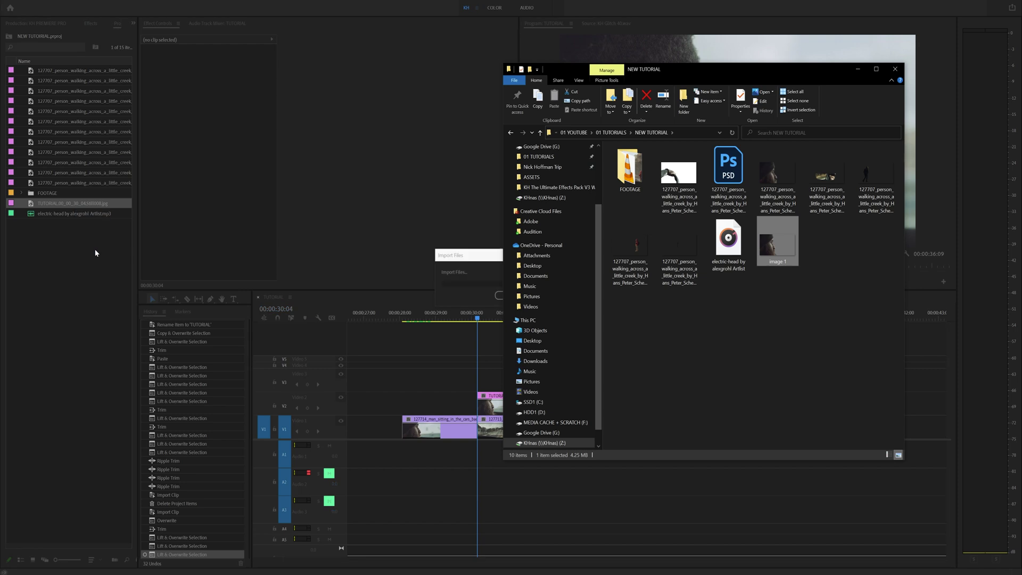
{"action": "left_click_drag", "start_coordinate": [47, 206], "coordinate": [513, 409]}
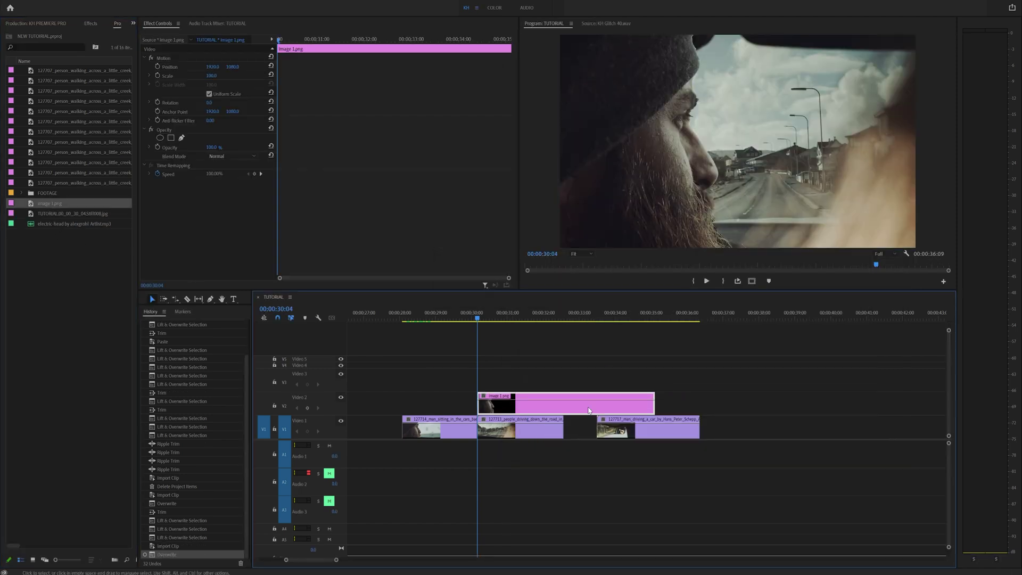
{"action": "left_click_drag", "start_coordinate": [654, 407], "coordinate": [563, 404]}
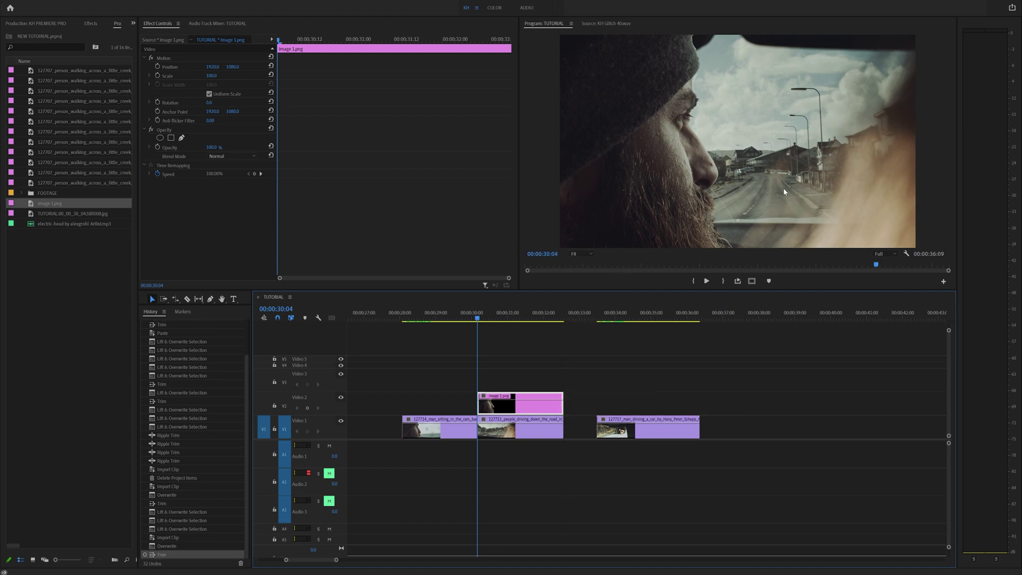
Step: Play the transition from just before the cut to review the cutout over the driving clip
{"action": "left_click_drag", "start_coordinate": [474, 312], "coordinate": [459, 314]}
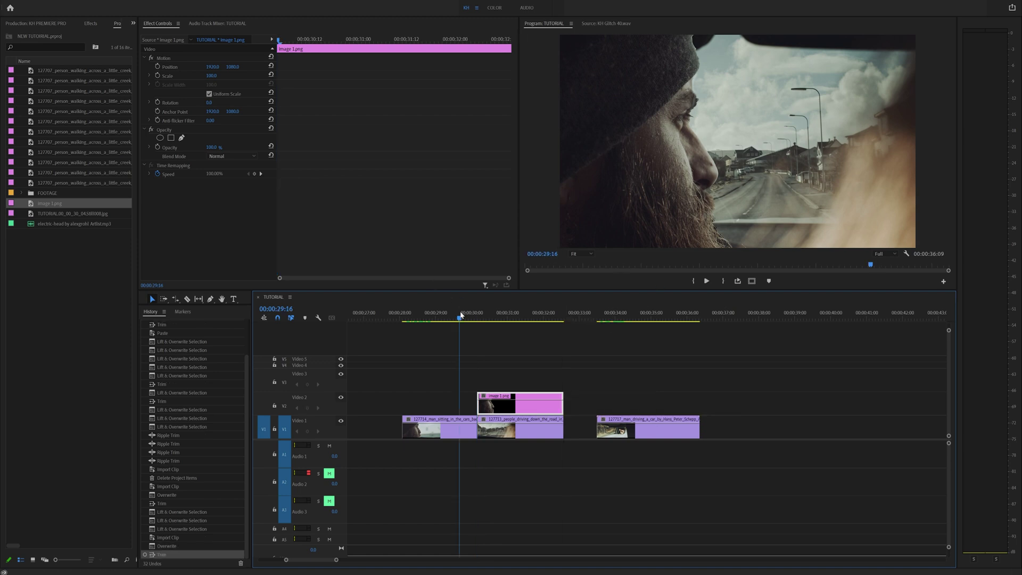
{"action": "key", "text": "space"}
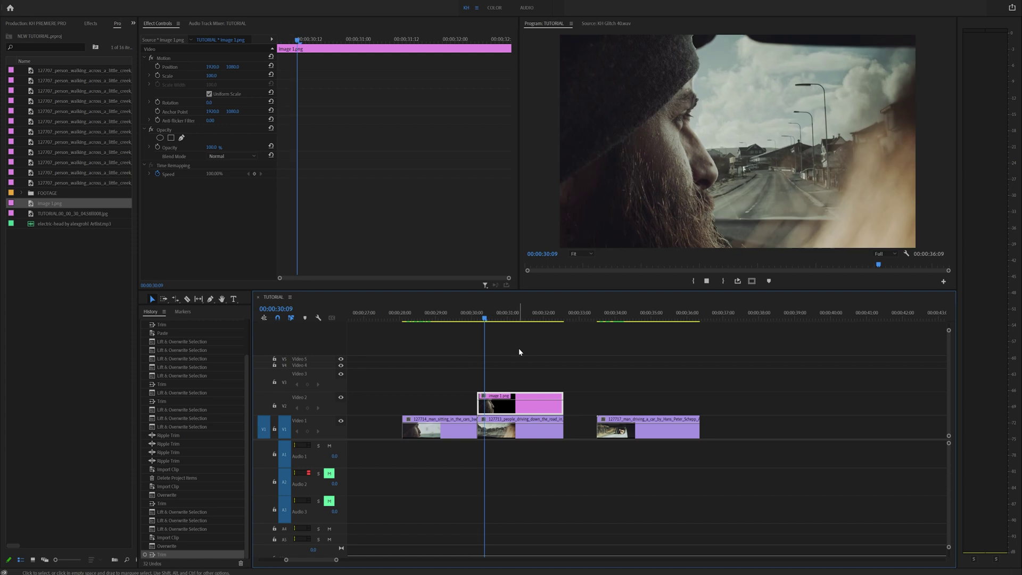
{"action": "key", "text": "space"}
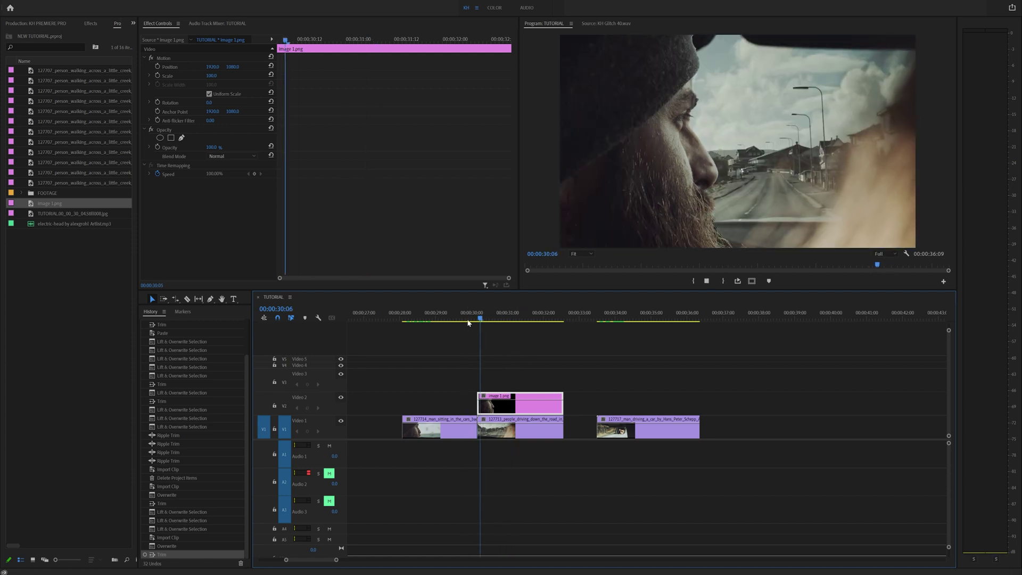
{"action": "left_click", "coordinate": [481, 315]}
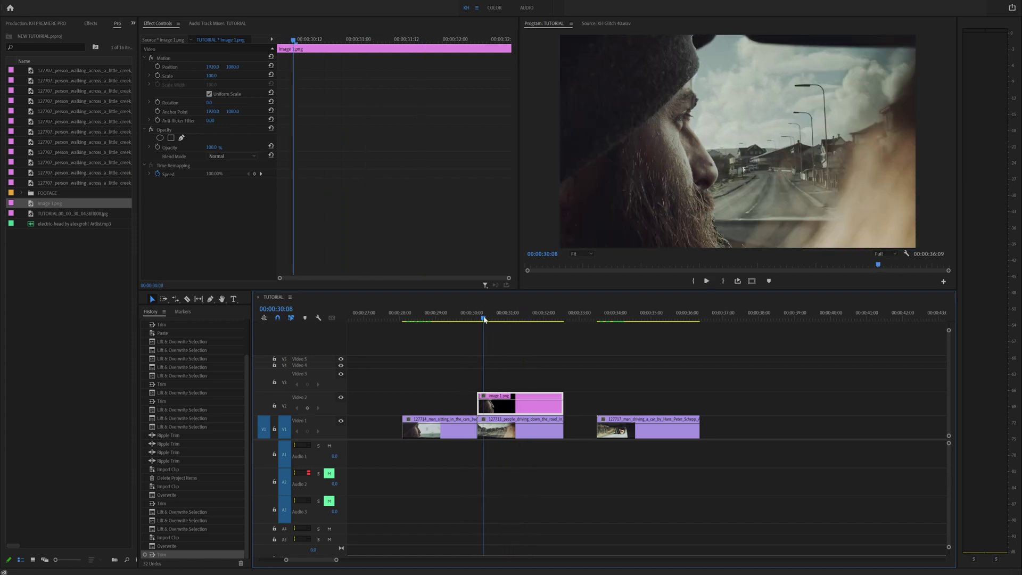
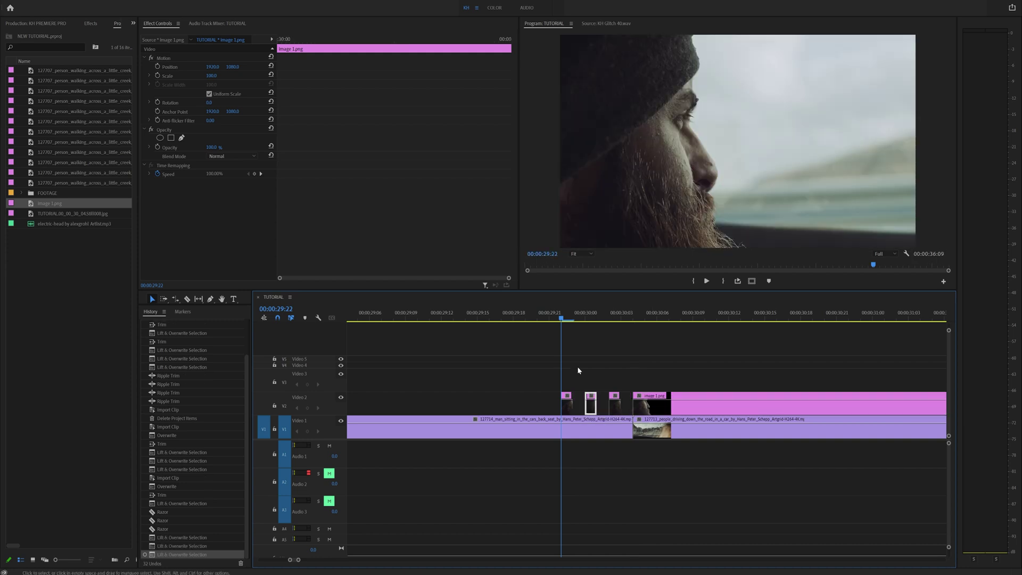
Step: Shift the first short cutout at 00:00:29:22 left by setting its horizontal position to about 1694, and compare it with the adjacent frame
{"action": "left_click", "coordinate": [565, 408]}
{"action": "left_click_drag", "start_coordinate": [208, 69], "coordinate": [220, 68]}
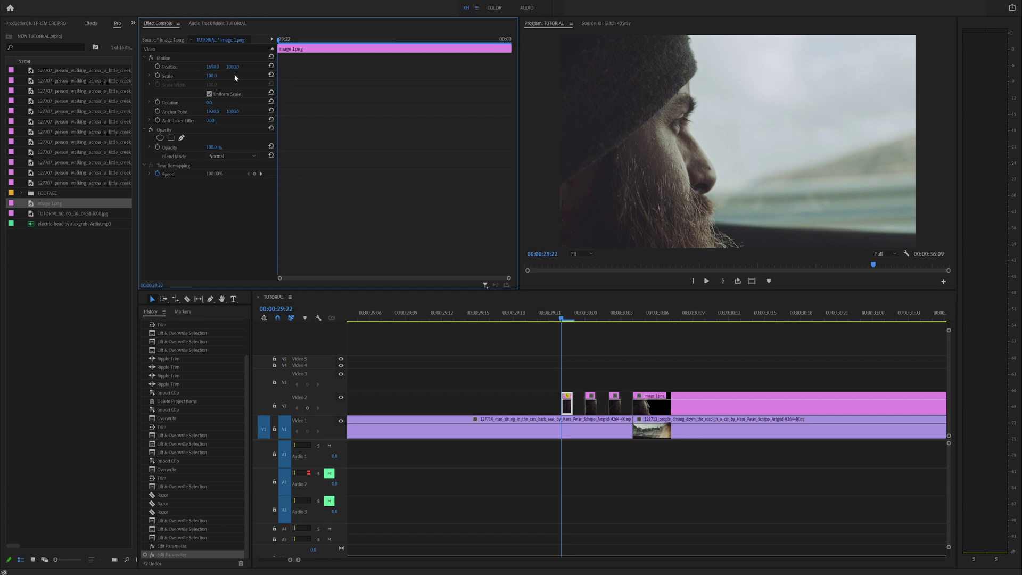
{"action": "left_click", "coordinate": [586, 378]}
{"action": "left_click", "coordinate": [566, 409]}
{"action": "key", "text": "Right"}
{"action": "key", "text": "Left"}
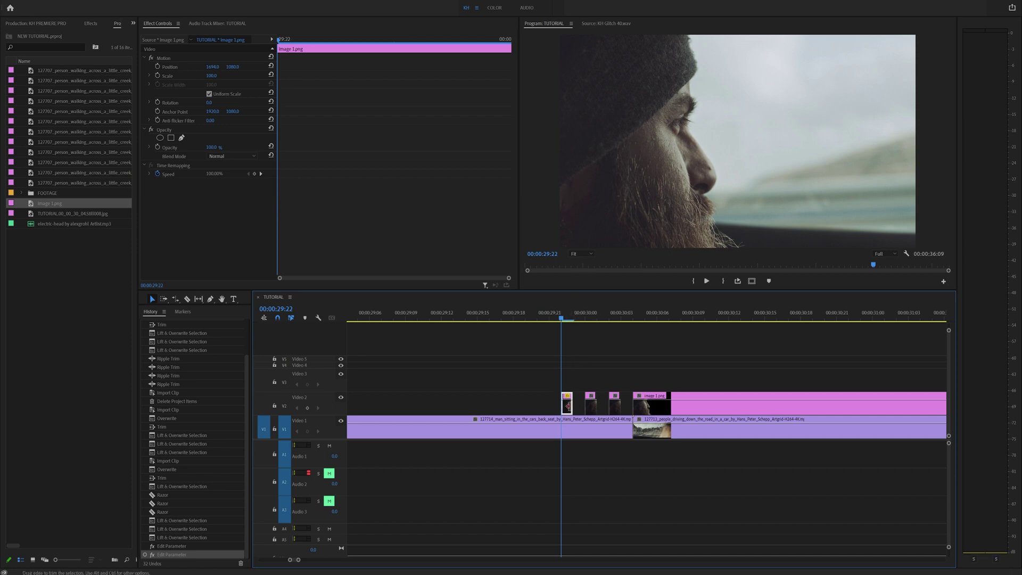
{"action": "left_click", "coordinate": [641, 371]}
{"action": "left_click", "coordinate": [567, 406]}
{"action": "key", "text": "Right"}
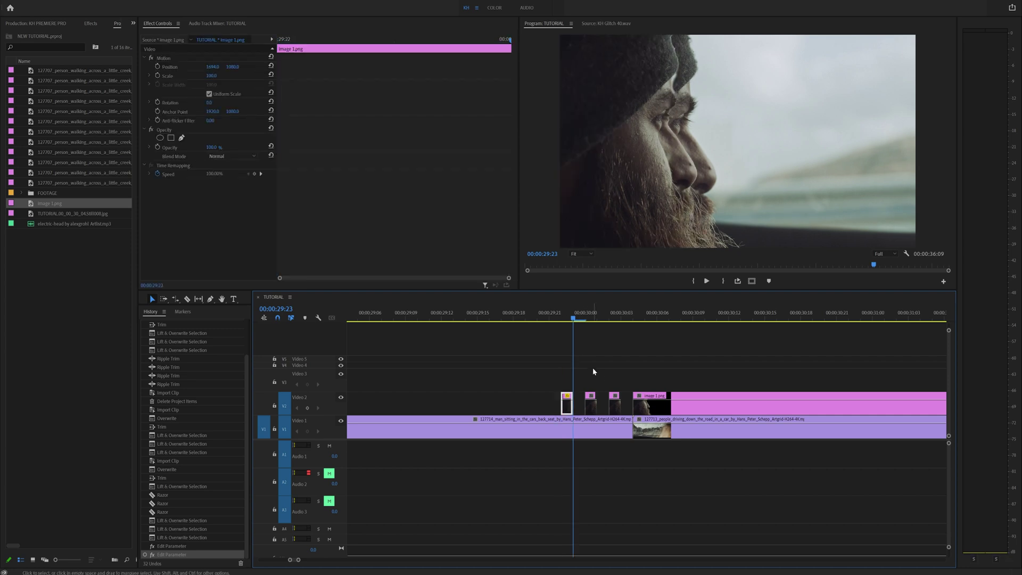
Step: Move the second short cutout farther left, to a horizontal position of about 990
{"action": "left_click_drag", "start_coordinate": [216, 69], "coordinate": [159, 70]}
{"action": "left_click", "coordinate": [591, 405]}
{"action": "left_click", "coordinate": [586, 319]}
{"action": "key", "text": "Right"}
{"action": "left_click_drag", "start_coordinate": [232, 66], "coordinate": [187, 67]}
{"action": "key", "text": "ctrl+z"}
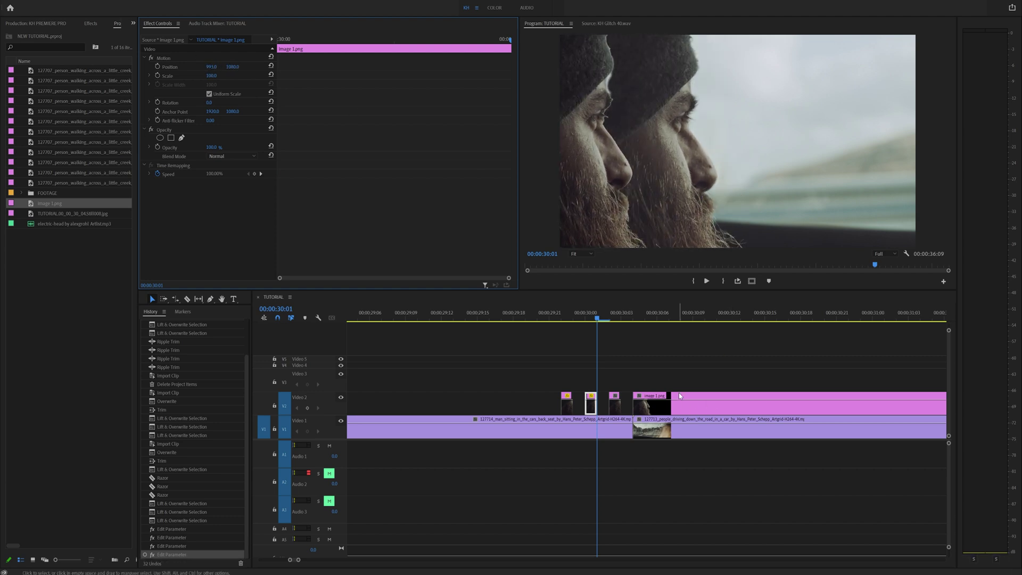
Step: Enlarge the third short cutout to a scale of about 212 and set its horizontal position to about 1695
{"action": "key", "text": "Right"}
{"action": "key", "text": "Right"}
{"action": "key", "text": "Left"}
{"action": "left_click", "coordinate": [614, 404]}
{"action": "key", "text": "Right"}
{"action": "left_click_drag", "start_coordinate": [216, 69], "coordinate": [276, 75]}
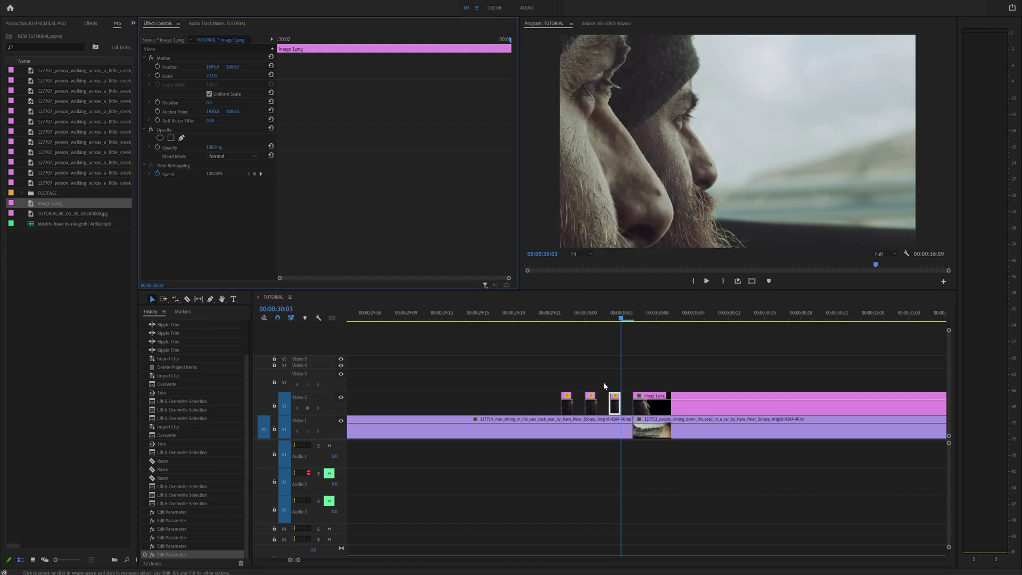
Step: Play the sequence from before the short cutouts through the cut to review the stutter effect
{"action": "left_click", "coordinate": [454, 315]}
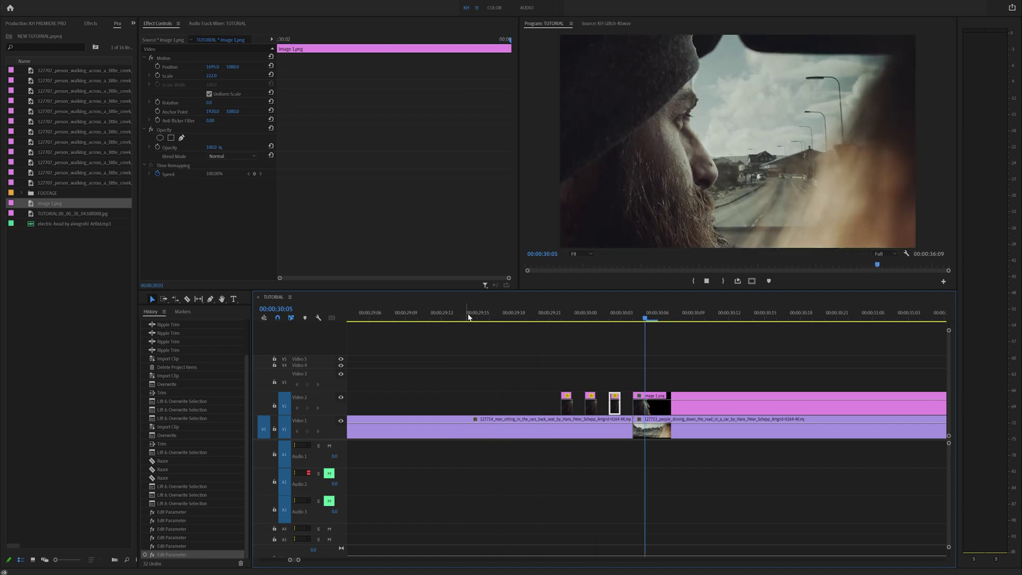
{"action": "left_click", "coordinate": [417, 313]}
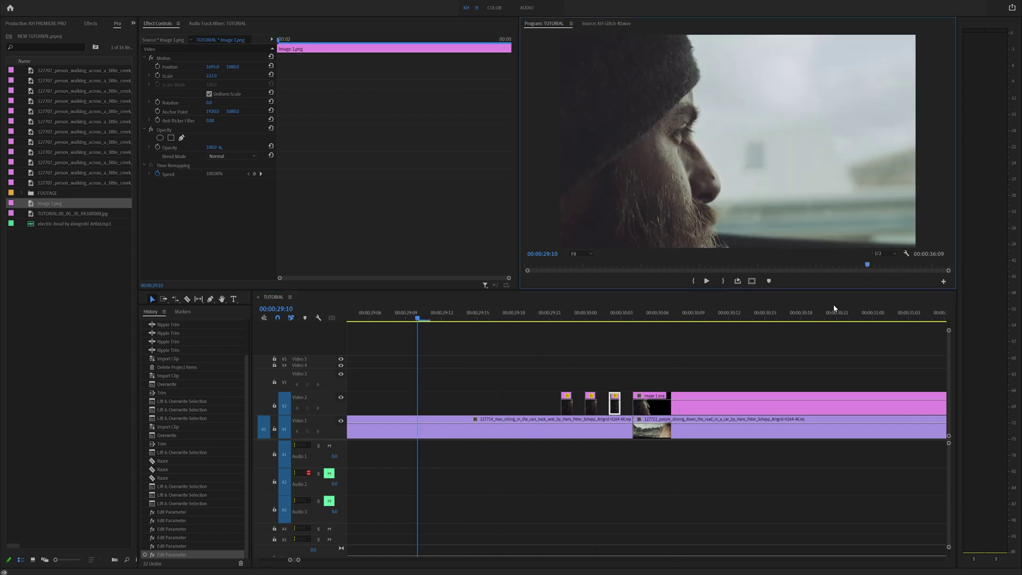
{"action": "left_click", "coordinate": [747, 336]}
{"action": "key", "text": "space"}
{"action": "key", "text": "space"}
{"action": "left_click", "coordinate": [549, 315]}
{"action": "key", "text": "space"}
Step: Delete the long cutout above the driving clip and copy the three short cutouts to that clip's beginning on Video 2
{"action": "left_click", "coordinate": [654, 396]}
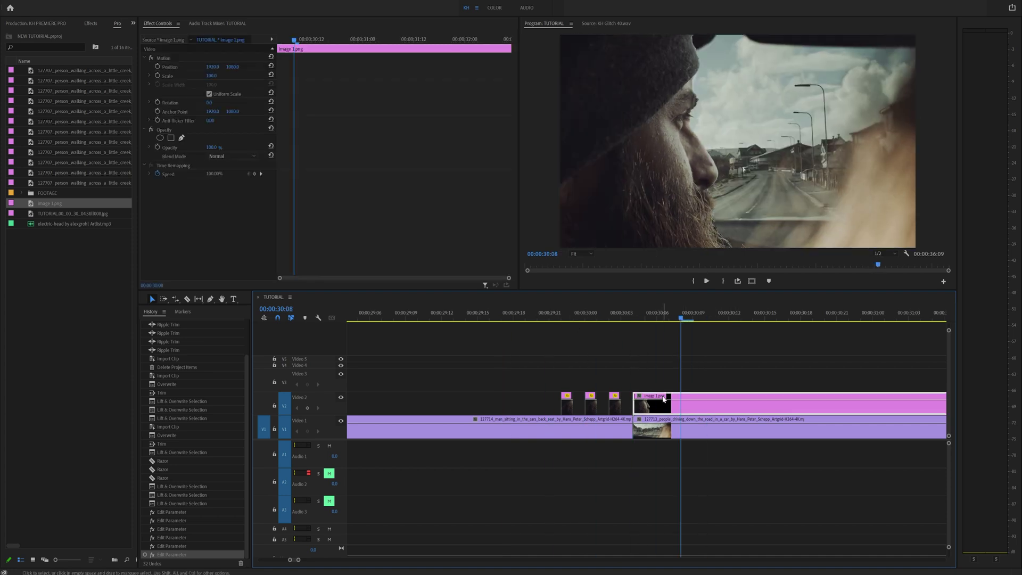
{"action": "key", "text": "Delete"}
{"action": "left_click_drag", "start_coordinate": [652, 371], "coordinate": [565, 405]}
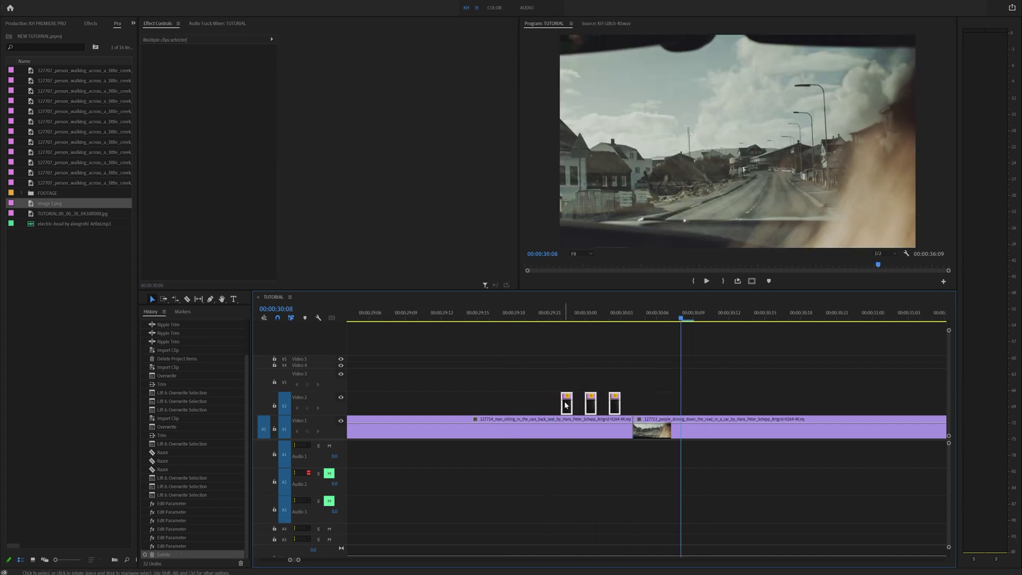
{"action": "left_click_drag", "start_coordinate": [594, 407], "coordinate": [677, 407]}
Step: Play and scrub across the cut to review the short cutouts on both sides
{"action": "left_click", "coordinate": [514, 317]}
{"action": "key", "text": "space"}
{"action": "left_click", "coordinate": [548, 318]}
{"action": "left_click", "coordinate": [554, 320]}
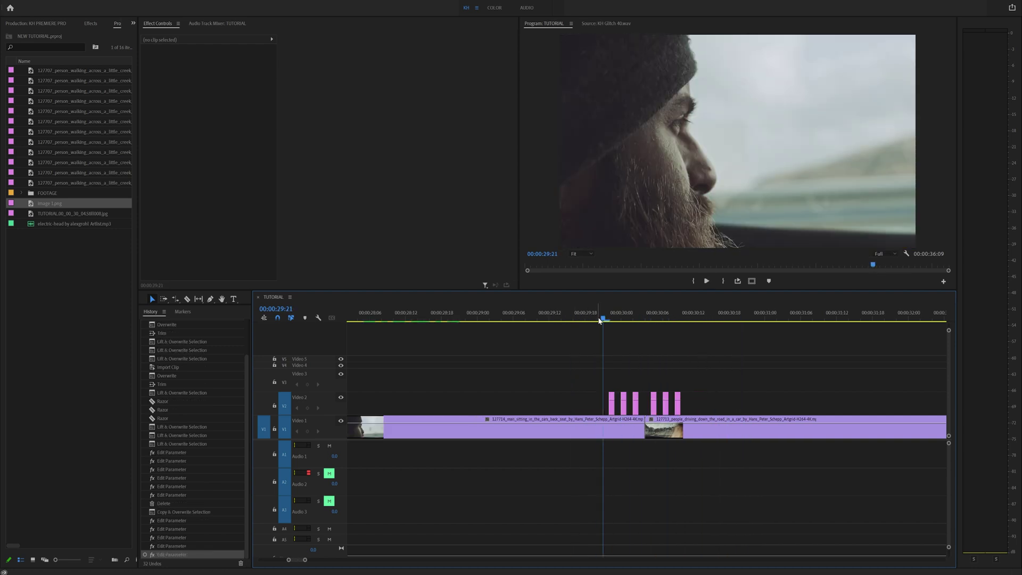
{"action": "left_click_drag", "start_coordinate": [599, 320], "coordinate": [549, 319]}
Step: Copy a short cutout to 00:00:28:22 on Video 2, lengthen it, and set its horizontal position to about 1578
{"action": "left_click_drag", "start_coordinate": [610, 409], "coordinate": [567, 410], "text": "alt"}
{"action": "left_click", "coordinate": [467, 320]}
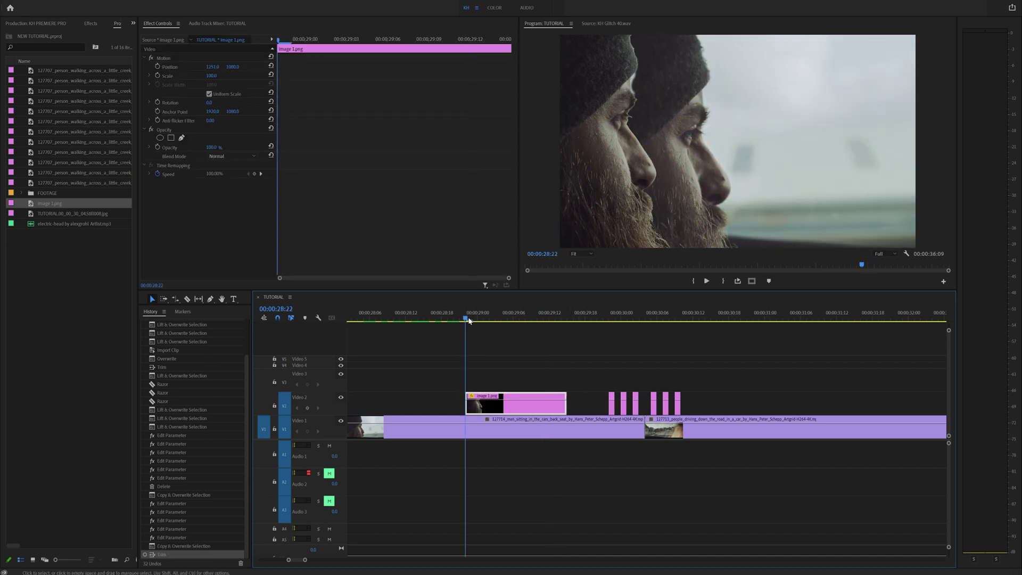
{"action": "left_click_drag", "start_coordinate": [217, 68], "coordinate": [256, 68]}
{"action": "key", "text": "Right"}
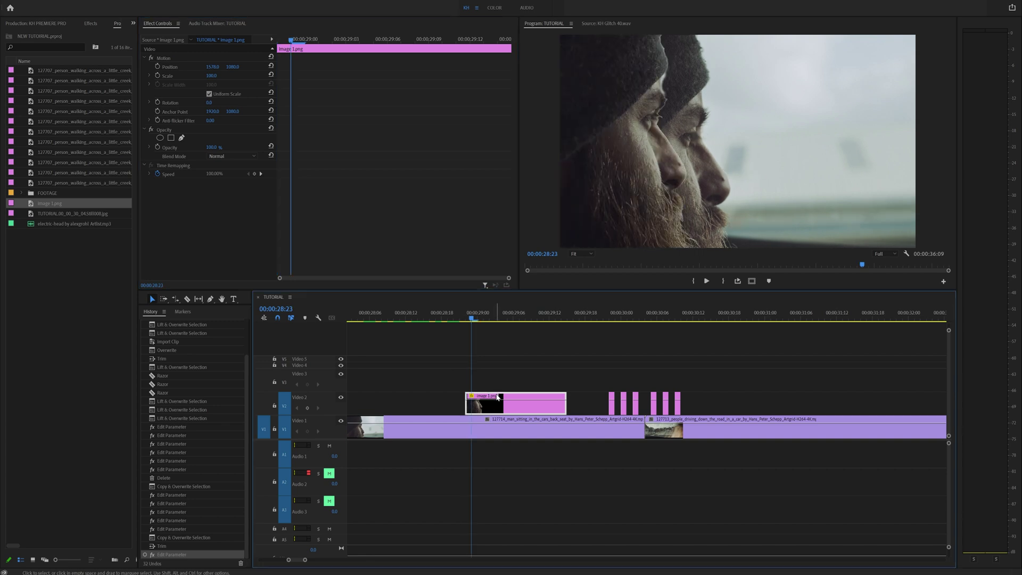
Step: Keyframe the lengthened cutout's horizontal position on every frame from 00:00:28:23 to 00:00:29:04, ending outside the picture
{"action": "left_click_drag", "start_coordinate": [217, 67], "coordinate": [407, 67]}
{"action": "left_click", "coordinate": [157, 67]}
{"action": "key", "text": "Right"}
{"action": "left_click_drag", "start_coordinate": [216, 67], "coordinate": [979, 66]}
{"action": "key", "text": "Right"}
{"action": "key", "text": "Right"}
{"action": "key", "text": "Right"}
{"action": "key", "text": "Right"}
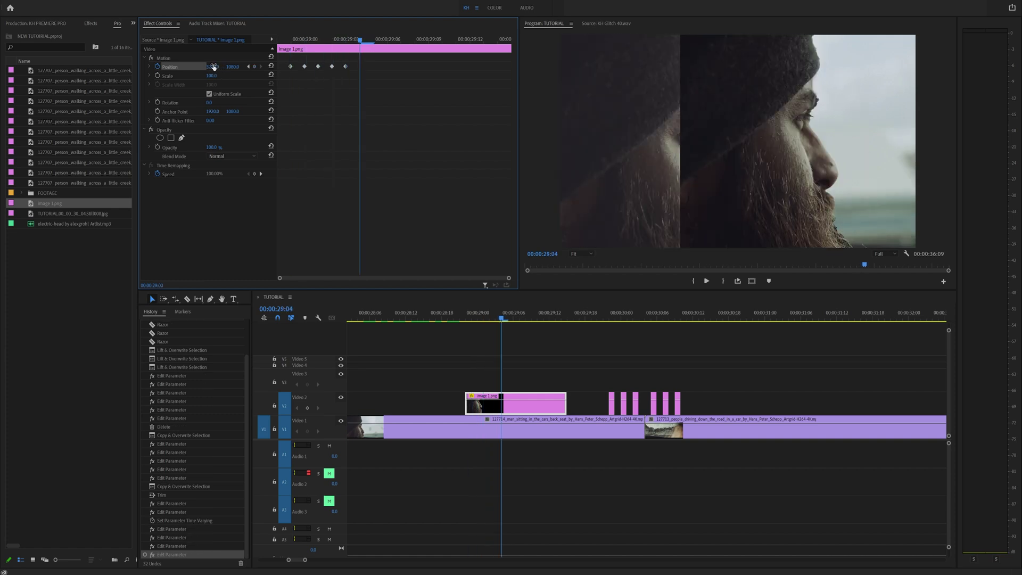
{"action": "left_click_drag", "start_coordinate": [212, 66], "coordinate": [310, 73]}
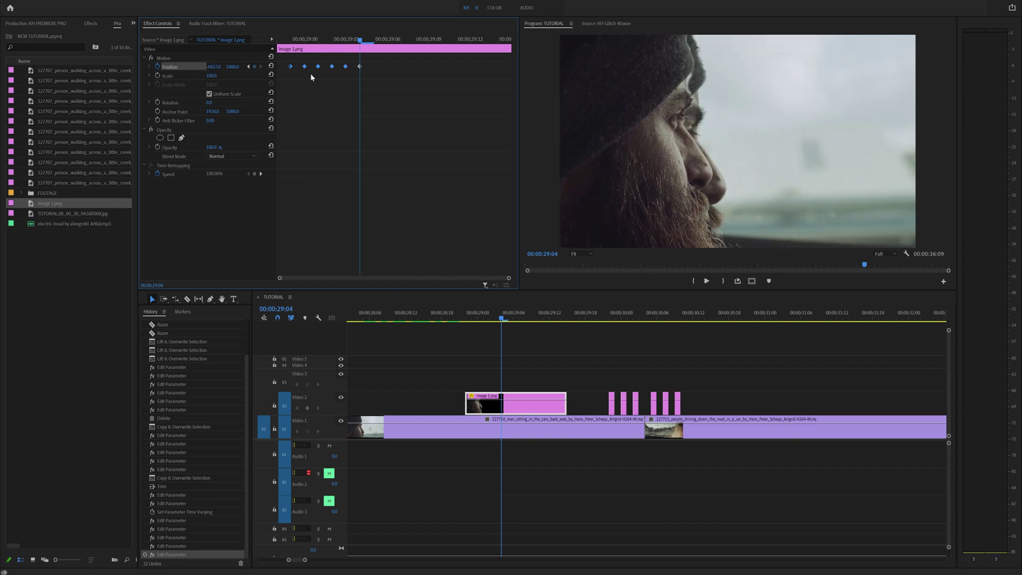
Step: Change the position keyframes to Hold temporal interpolation and trim the cutout's end to 00:00:29:04
{"action": "right_click", "coordinate": [290, 66]}
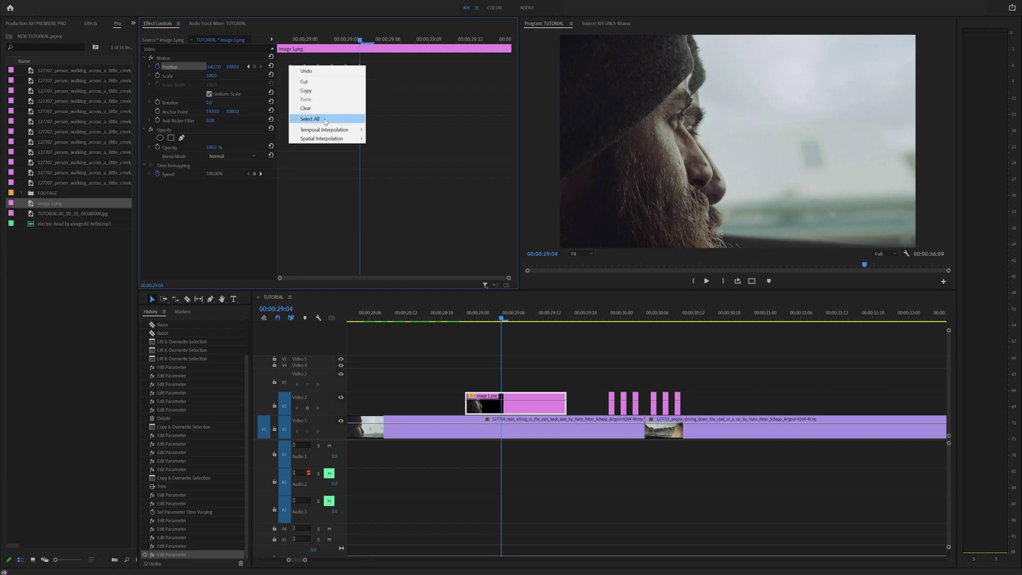
{"action": "mouse_move", "coordinate": [327, 130]}
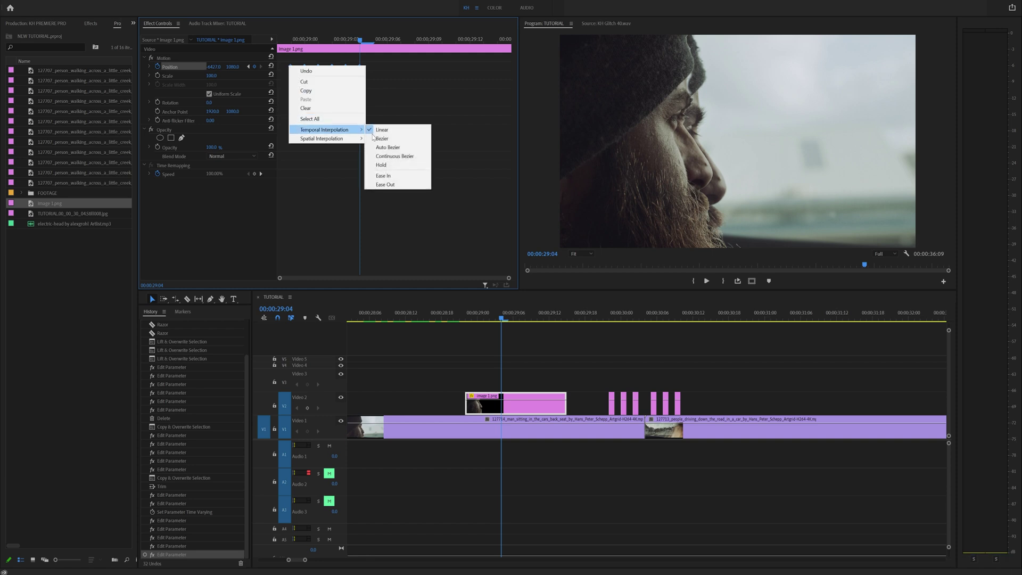
{"action": "left_click", "coordinate": [395, 165]}
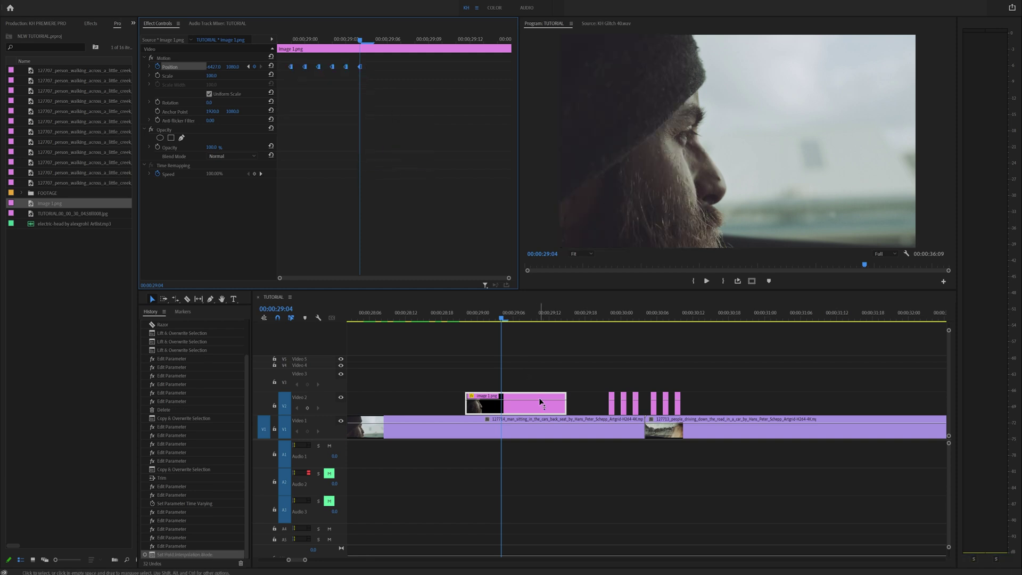
{"action": "left_click_drag", "start_coordinate": [561, 406], "coordinate": [501, 407]}
Step: Play the keyframed cutout animation several times and continue through the cut into the driving clip
{"action": "left_click", "coordinate": [433, 324]}
{"action": "key", "text": "space"}
{"action": "left_click", "coordinate": [430, 318]}
{"action": "left_click", "coordinate": [431, 321]}
{"action": "key", "text": "space"}
{"action": "left_click", "coordinate": [436, 318]}
{"action": "key", "text": "space"}
{"action": "left_click", "coordinate": [438, 317]}
{"action": "key", "text": "space"}
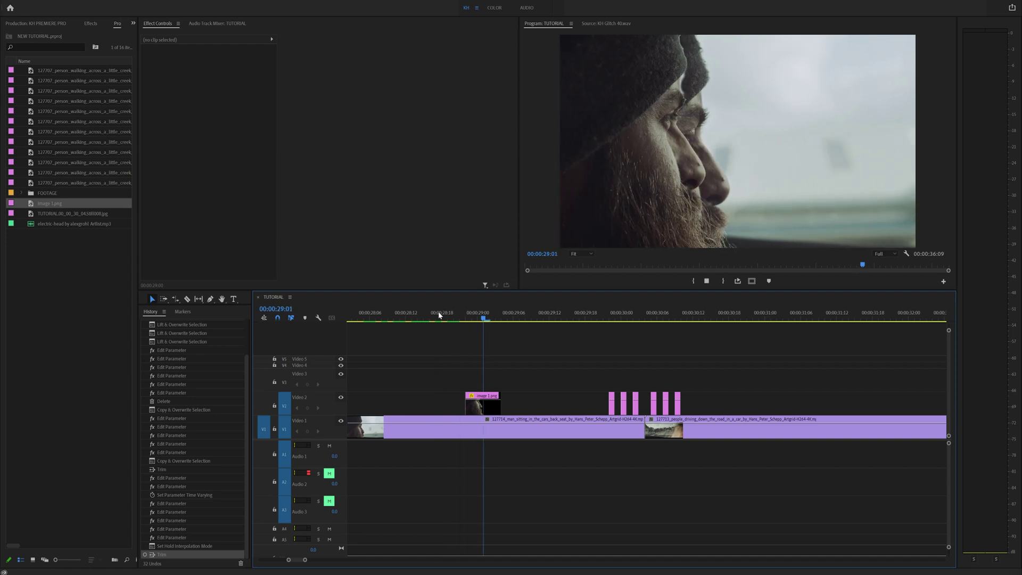
{"action": "key", "text": "space"}
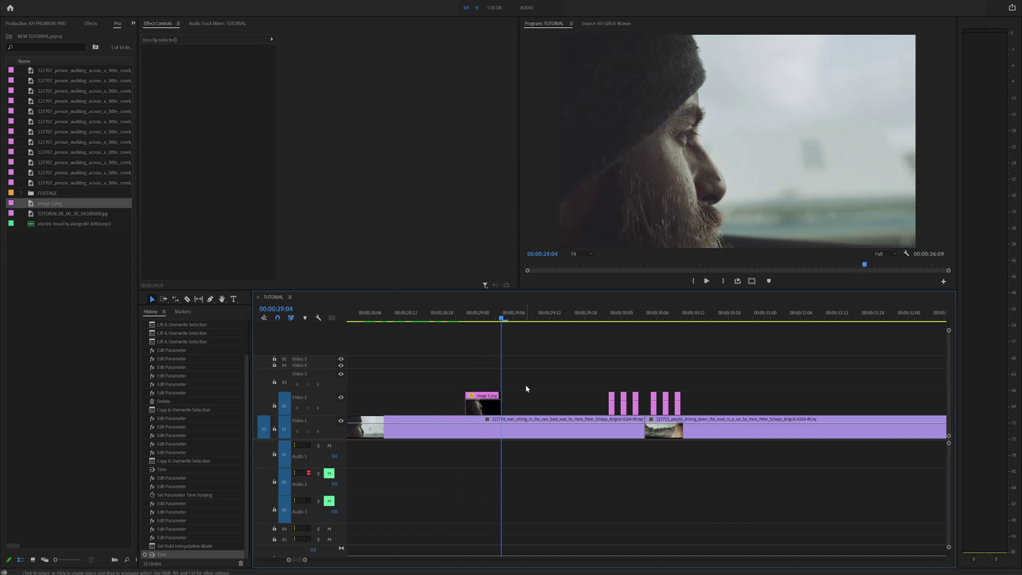
{"action": "key", "text": "space"}
{"action": "key", "text": "space"}
{"action": "key", "text": "space"}
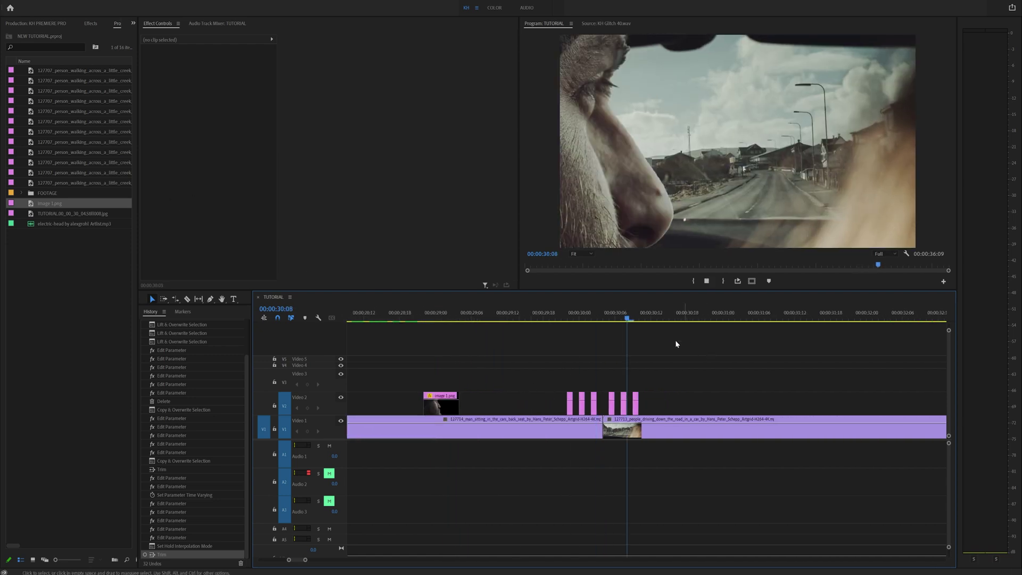
{"action": "key", "text": "minus"}
{"action": "key", "text": "minus"}
{"action": "key", "text": "minus"}
{"action": "key", "text": "space"}
{"action": "left_click_drag", "start_coordinate": [714, 428], "coordinate": [694, 429]}
{"action": "left_click_drag", "start_coordinate": [768, 430], "coordinate": [714, 432]}
{"action": "key", "text": "space"}
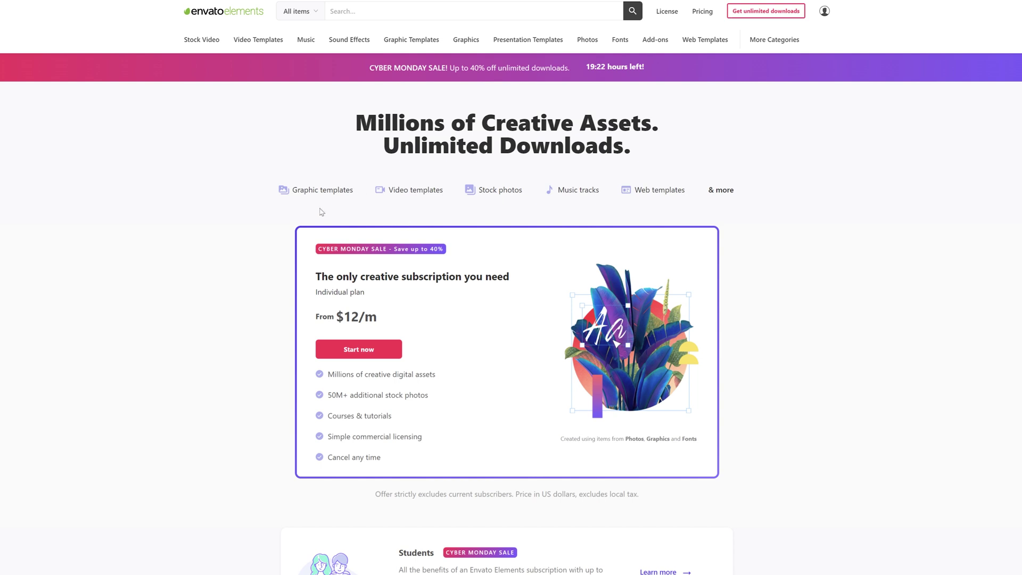
Step: Switch to Envato Elements and browse its stock video, video template, music, sound effect and graphic template categories
{"action": "scroll", "coordinate": [685, 240], "scroll_direction": "down", "scroll_amount": 2}
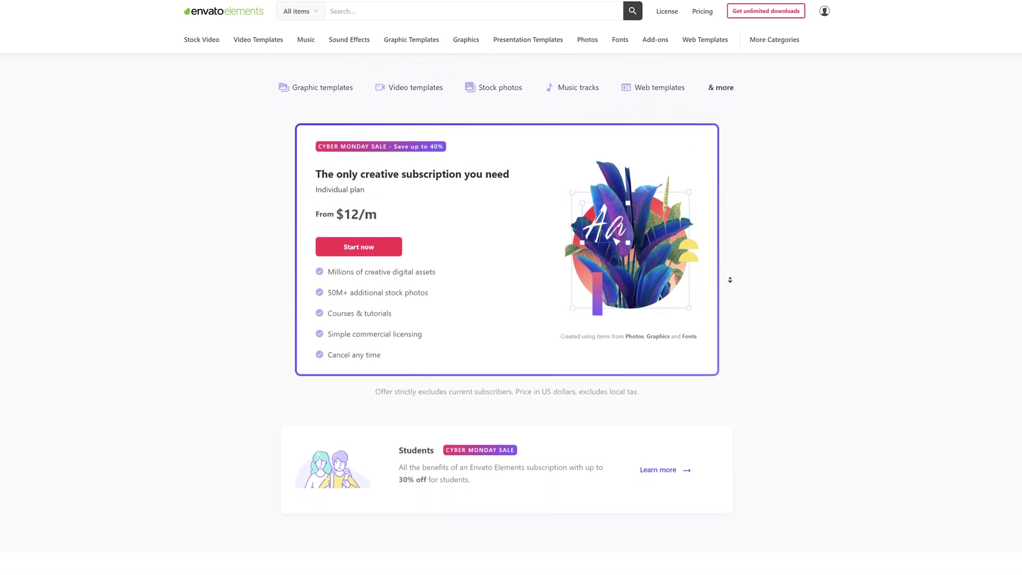
{"action": "scroll", "coordinate": [752, 330], "scroll_direction": "up", "scroll_amount": 2}
{"action": "left_click", "coordinate": [206, 41]}
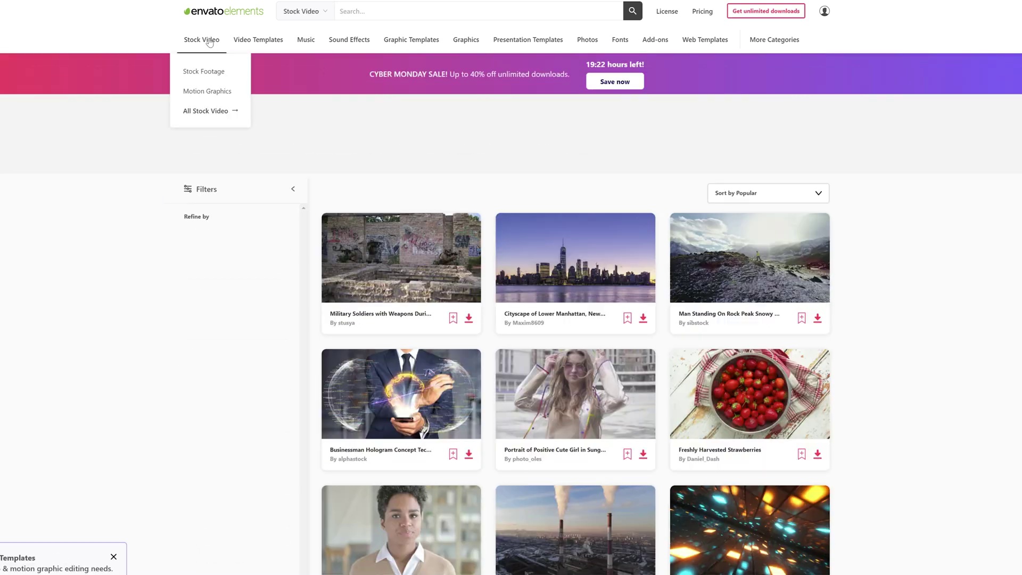
{"action": "left_click", "coordinate": [268, 45]}
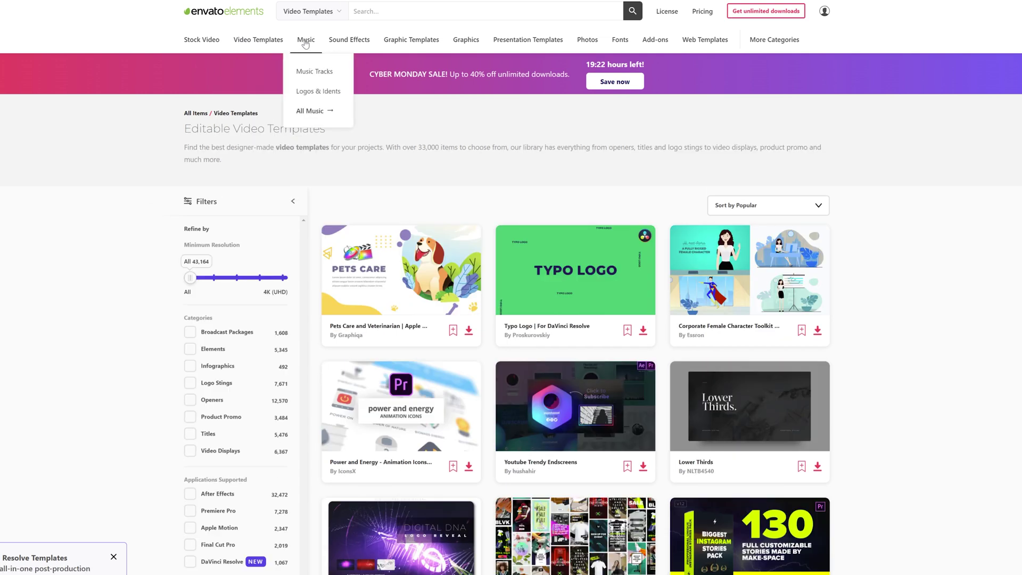
{"action": "left_click", "coordinate": [325, 42]}
{"action": "left_click", "coordinate": [349, 40]}
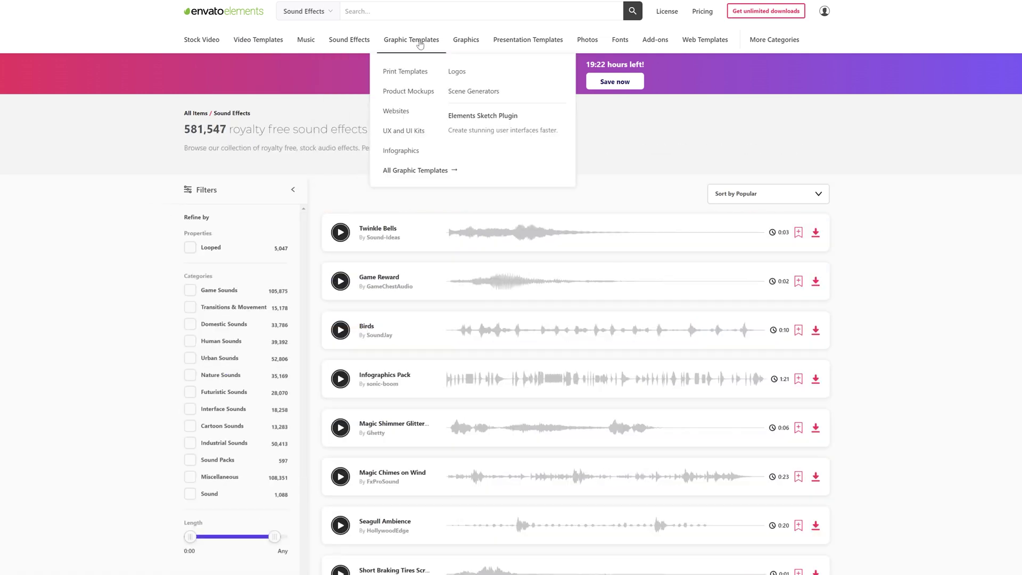
{"action": "left_click", "coordinate": [404, 41]}
Step: Search the video templates for "hype video" and preview several of the resulting templates
{"action": "left_click", "coordinate": [276, 47]}
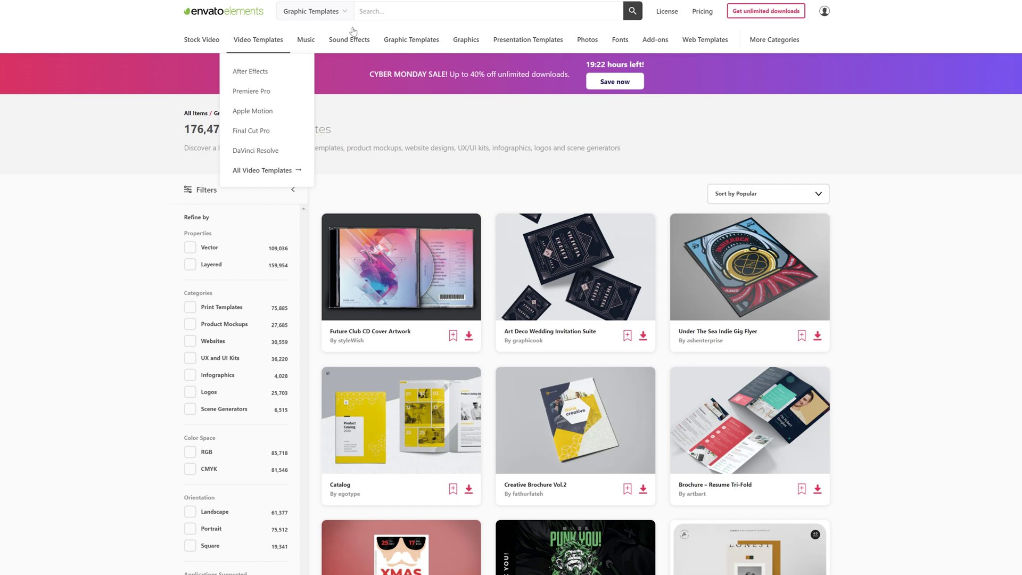
{"action": "type", "text": "hype video"}
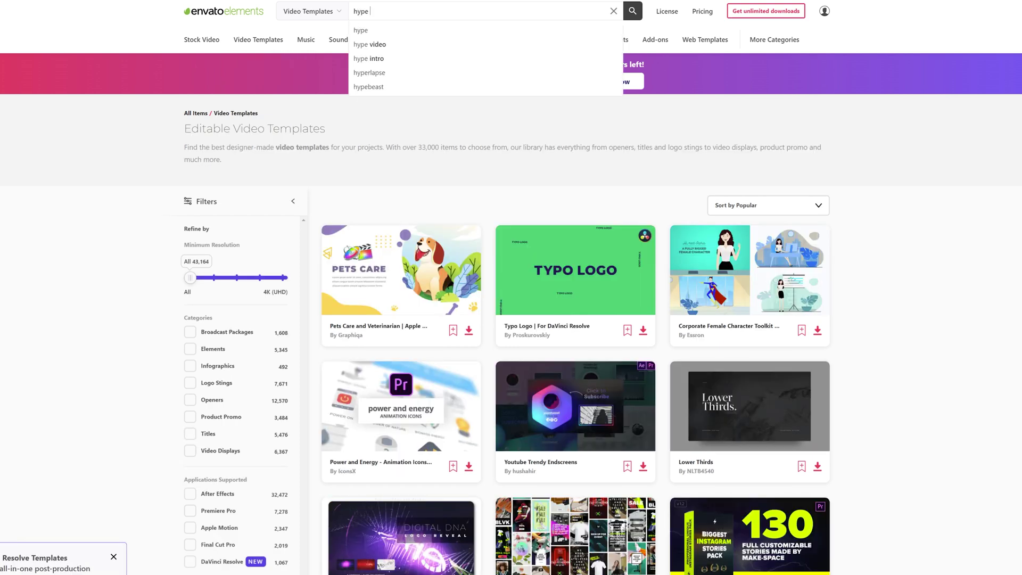
{"action": "key", "text": "Return"}
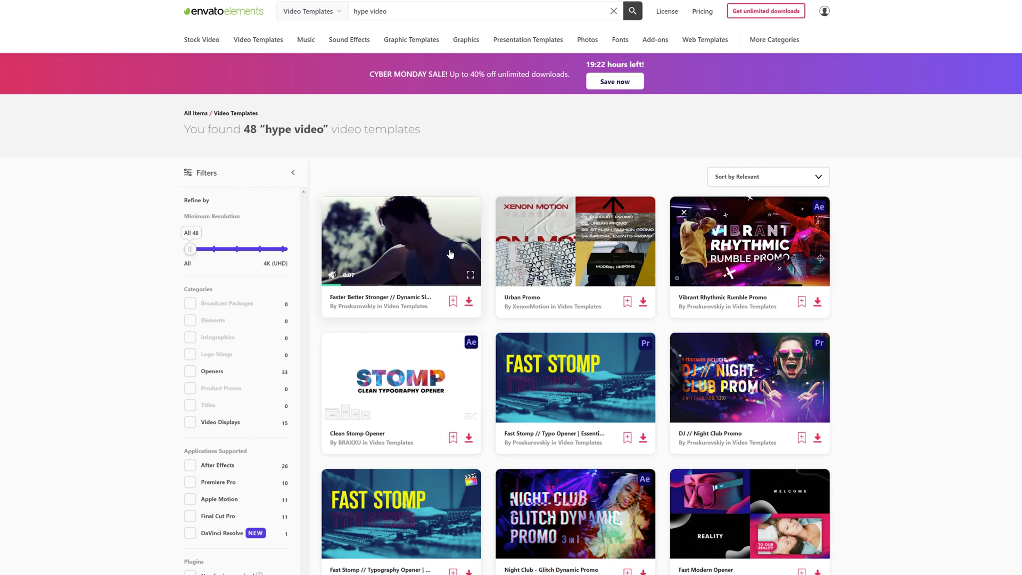
{"action": "mouse_move", "coordinate": [710, 254]}
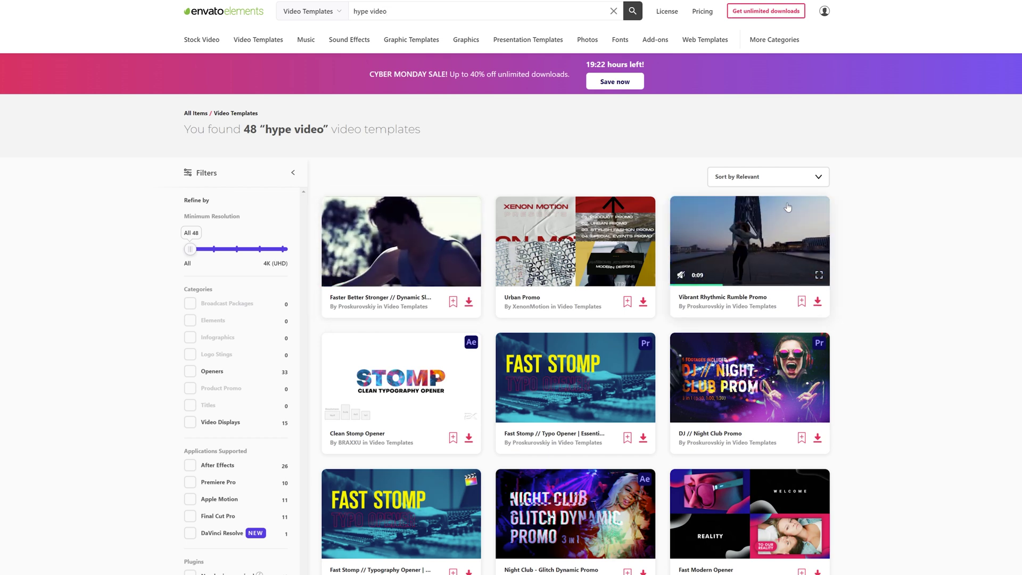
{"action": "mouse_move", "coordinate": [752, 365]}
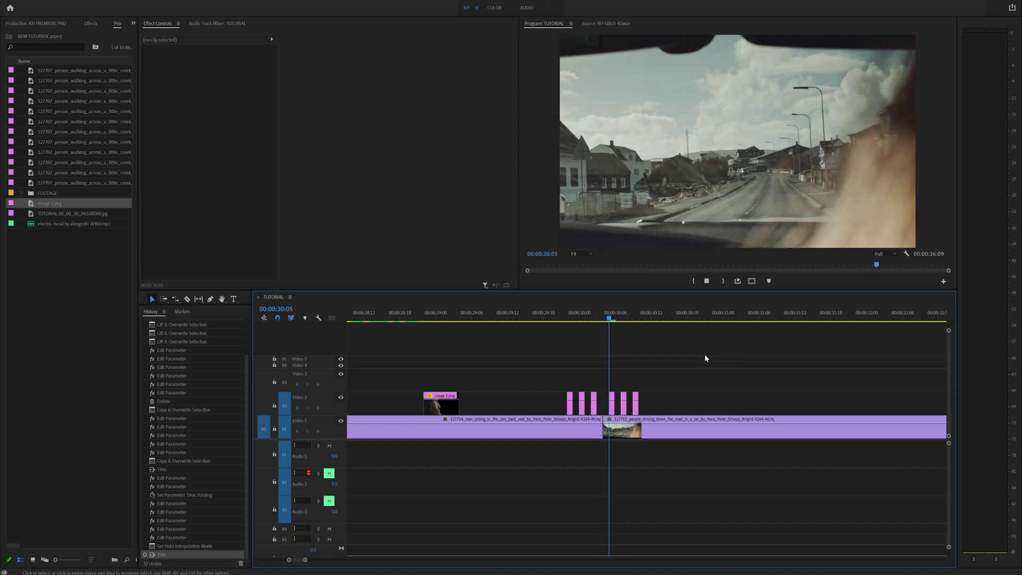
Step: Switch to Premiere Pro, trim the road clip's end to 00:00:32:00, place the man driving a car clip directly after it, and play it
{"action": "key", "text": "minus"}
{"action": "key", "text": "minus"}
{"action": "key", "text": "space"}
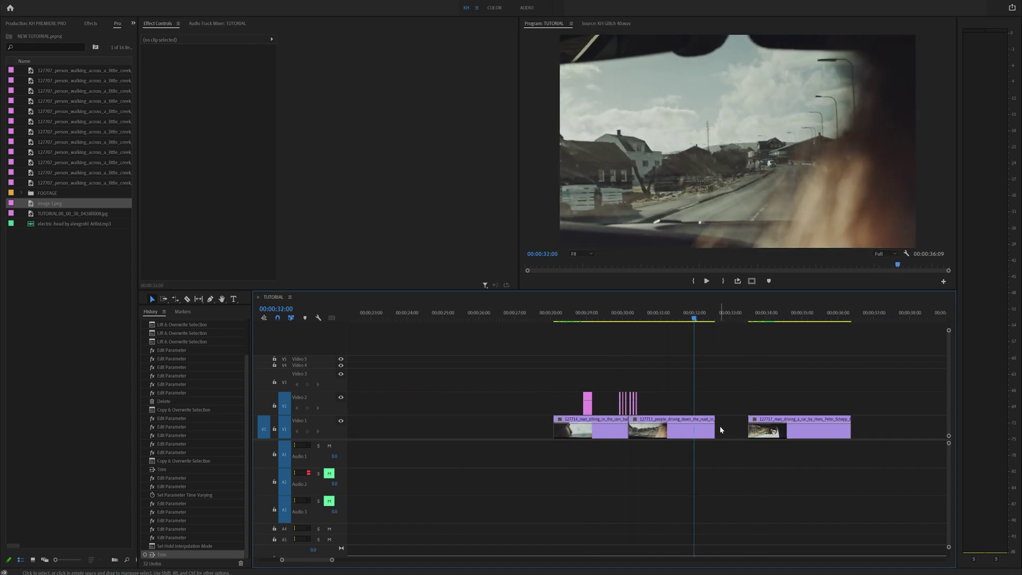
{"action": "left_click_drag", "start_coordinate": [716, 426], "coordinate": [694, 429]}
{"action": "left_click_drag", "start_coordinate": [771, 428], "coordinate": [719, 431]}
{"action": "key", "text": "space"}
{"action": "key", "text": "space"}
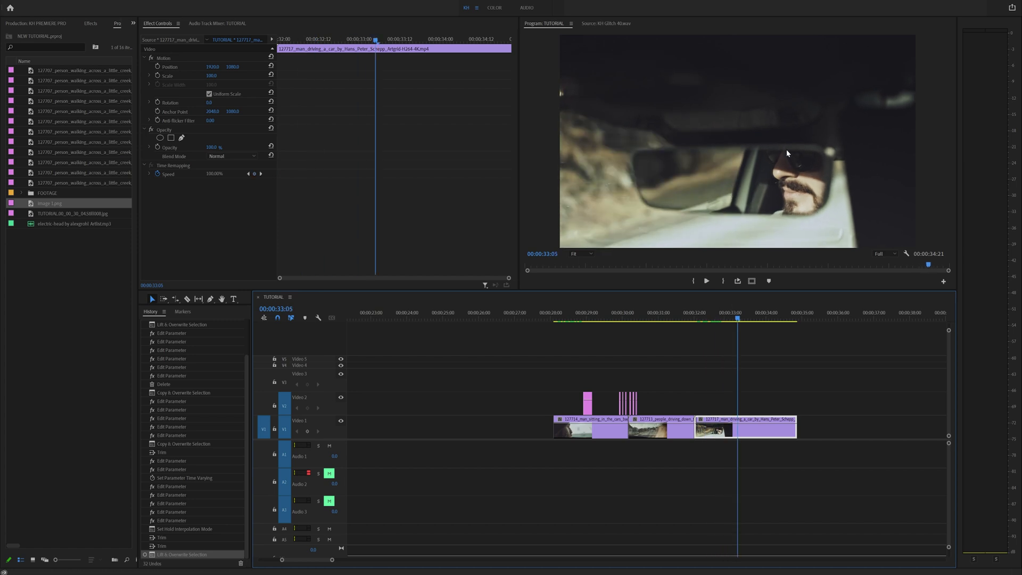
Step: Move the man driving a car clip up to Video 2 and earlier so it overlaps the road clip
{"action": "left_click", "coordinate": [669, 314]}
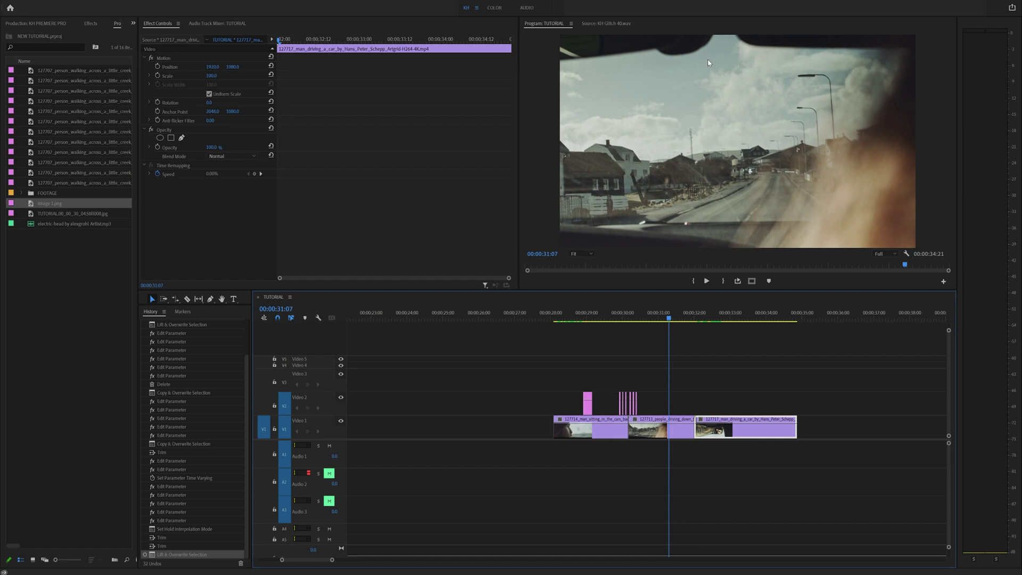
{"action": "left_click_drag", "start_coordinate": [722, 431], "coordinate": [694, 402]}
{"action": "left_click", "coordinate": [651, 330]}
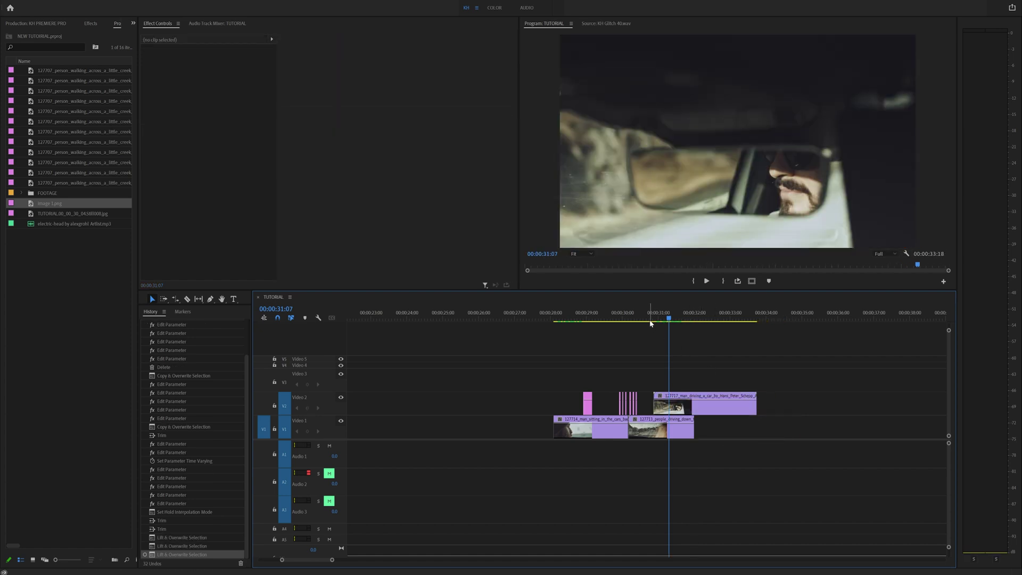
Step: Move the three cutouts after the cut to Video 3, align the man driving a car clip beneath them with the road clip's start, and play
{"action": "key", "text": "="}
{"action": "left_click", "coordinate": [571, 317]}
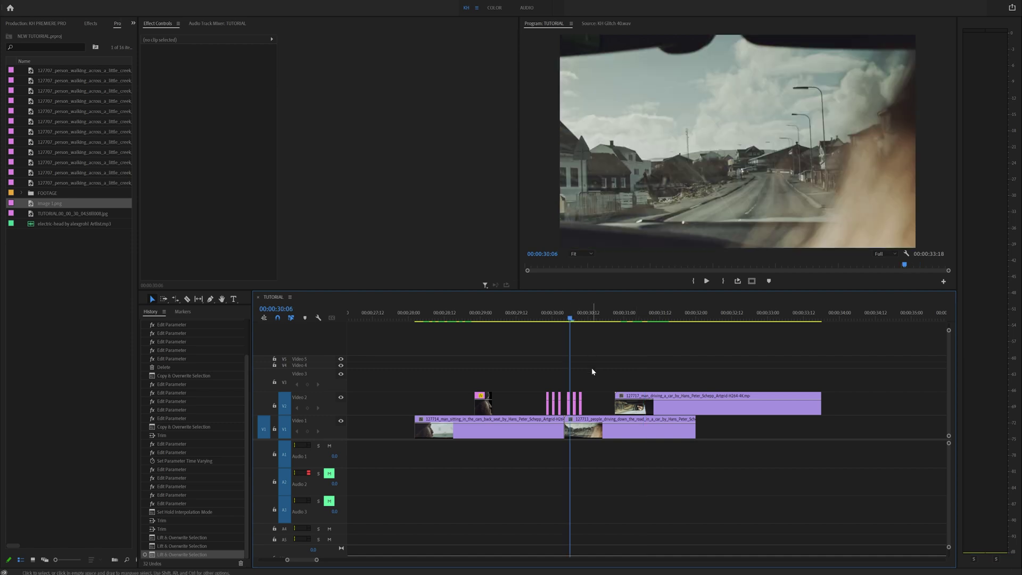
{"action": "left_click_drag", "start_coordinate": [564, 407], "coordinate": [570, 382]}
{"action": "left_click_drag", "start_coordinate": [633, 402], "coordinate": [582, 403]}
{"action": "left_click", "coordinate": [558, 317]}
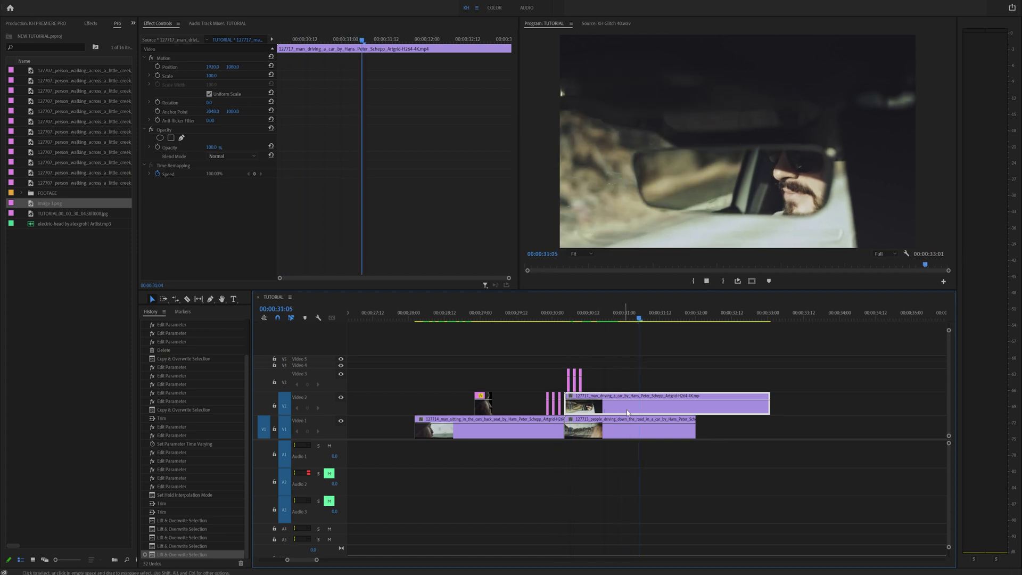
Step: Park the playhead on the man driving a car clip's first frame at 00:00:30:04 and add the Export Frame control to the Program monitor
{"action": "key", "text": "space"}
{"action": "left_click_drag", "start_coordinate": [593, 318], "coordinate": [567, 317]}
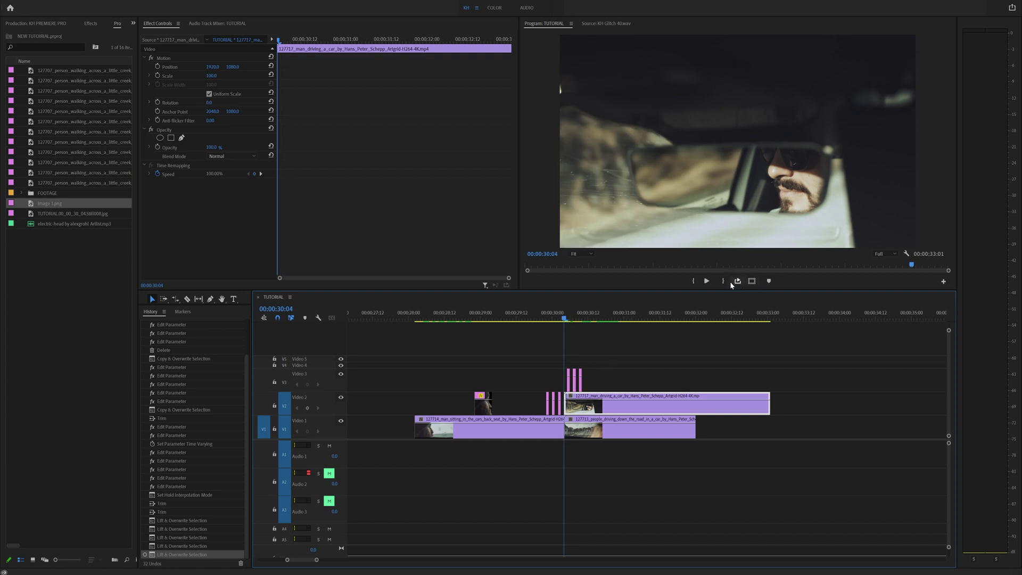
{"action": "left_click", "coordinate": [943, 281]}
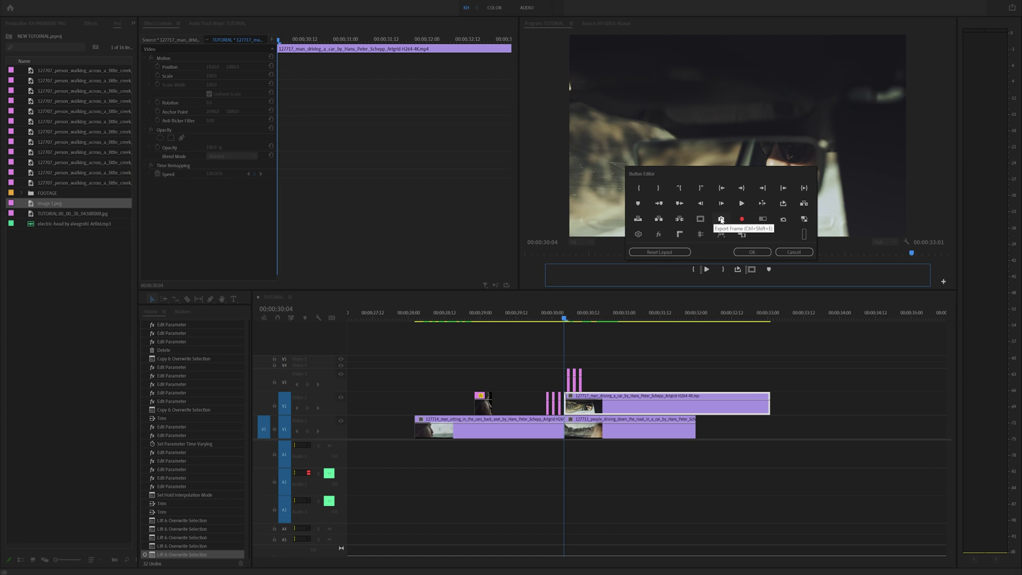
{"action": "left_click_drag", "start_coordinate": [795, 279], "coordinate": [800, 280]}
{"action": "left_click", "coordinate": [751, 252]}
Step: Export the current frame as a JPEG imported into the project and place the still on Video 3 above the man driving a car clip
{"action": "left_click", "coordinate": [737, 280]}
{"action": "left_click", "coordinate": [517, 313]}
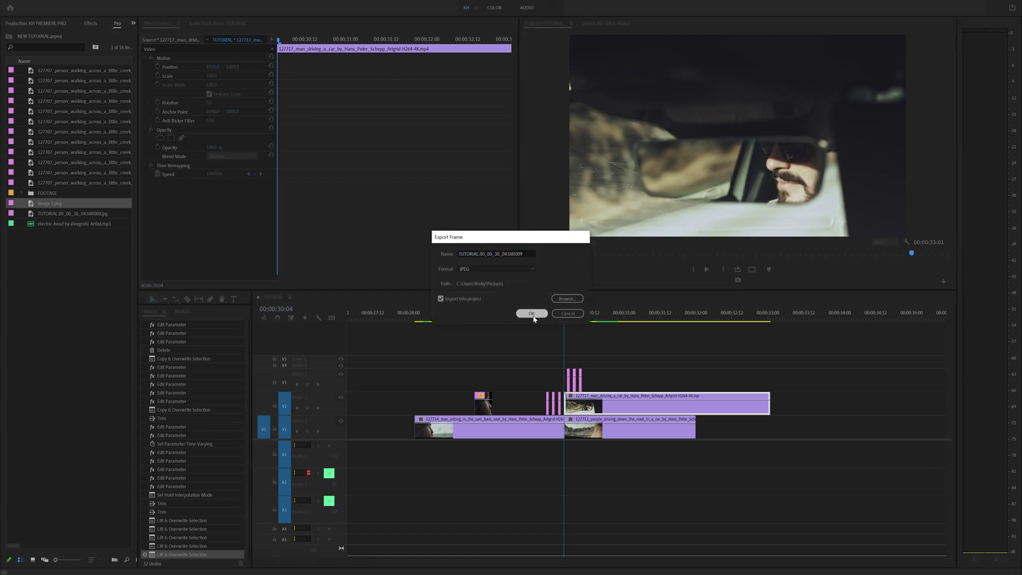
{"action": "left_click_drag", "start_coordinate": [56, 225], "coordinate": [647, 383]}
{"action": "left_click", "coordinate": [648, 383]}
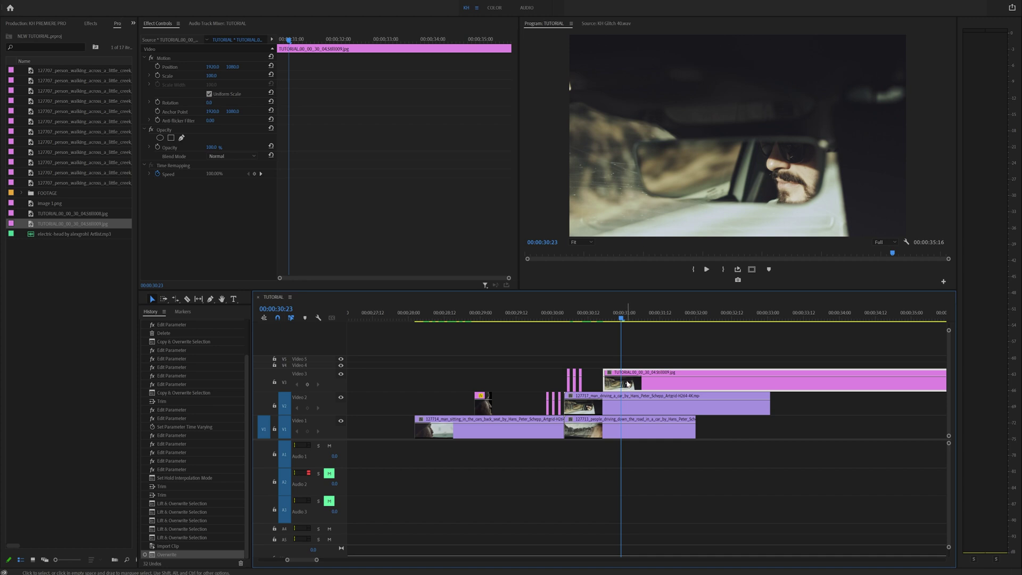
Step: Open the placed still in Photoshop, unlock its background layer and duplicate it
{"action": "right_click", "coordinate": [628, 384]}
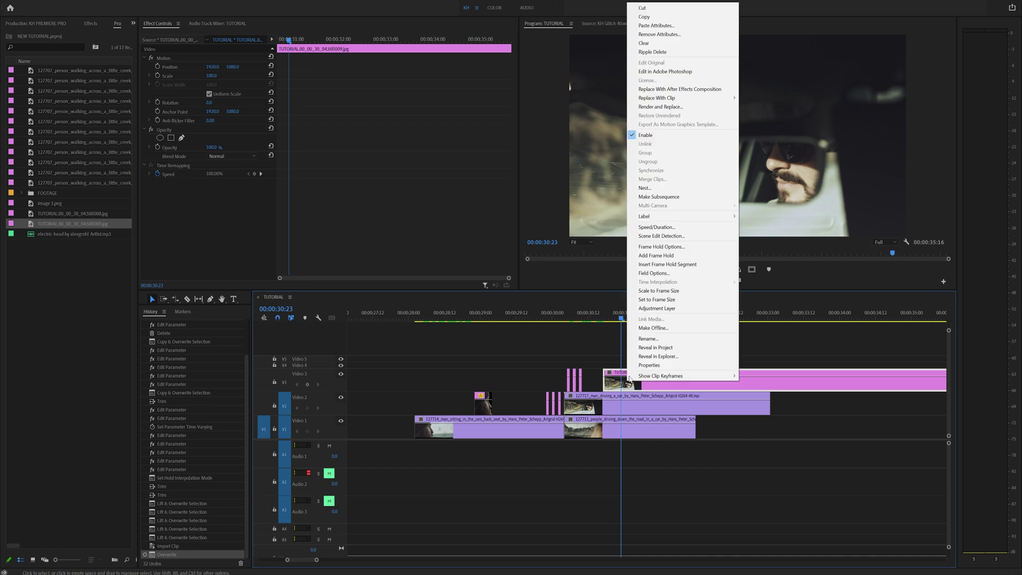
{"action": "left_click", "coordinate": [674, 74]}
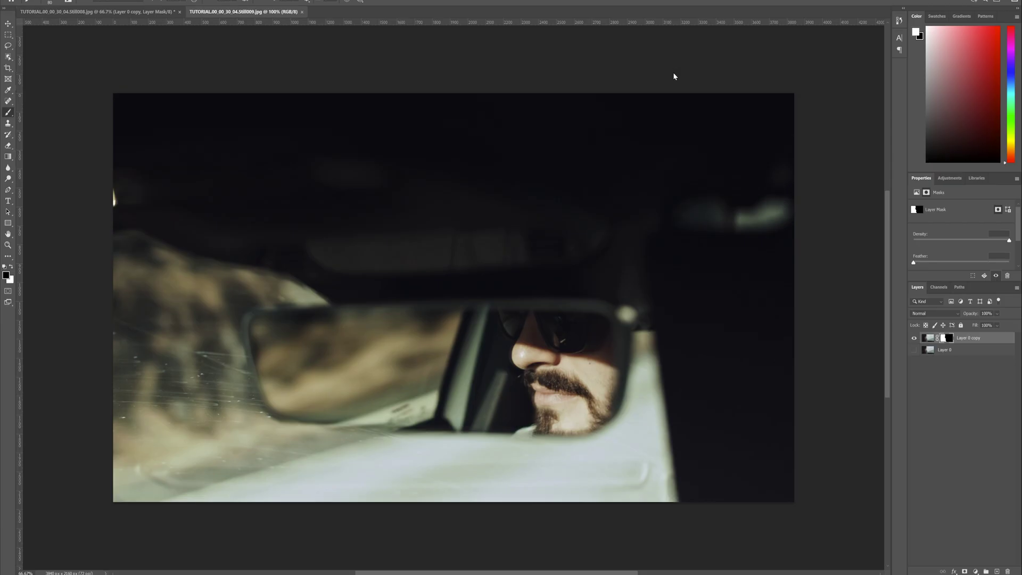
{"action": "left_click", "coordinate": [1005, 339]}
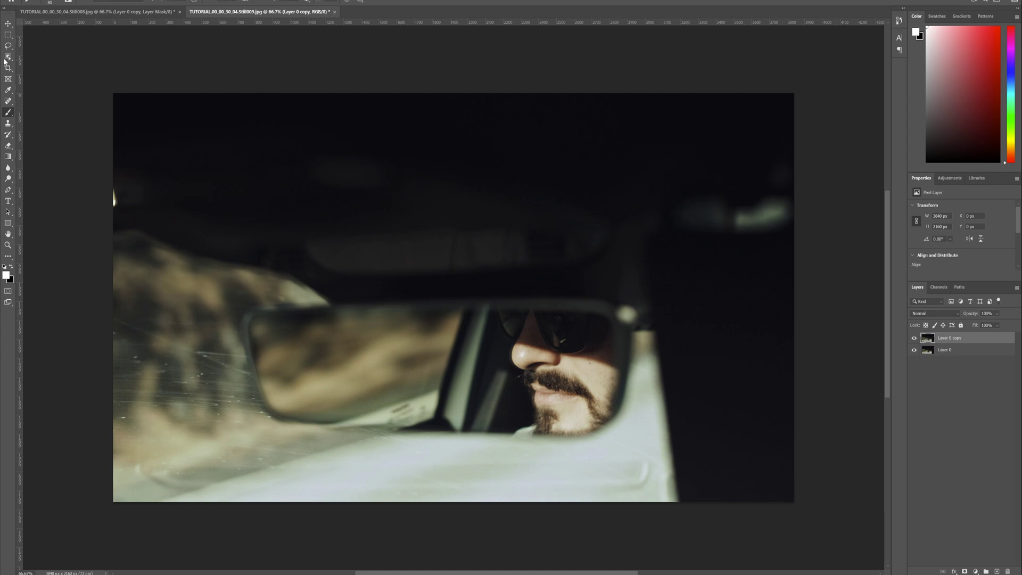
Step: Mask the layer copy to the rear-view mirror using the Object Selection tool, and hide the original layer
{"action": "key", "text": "w"}
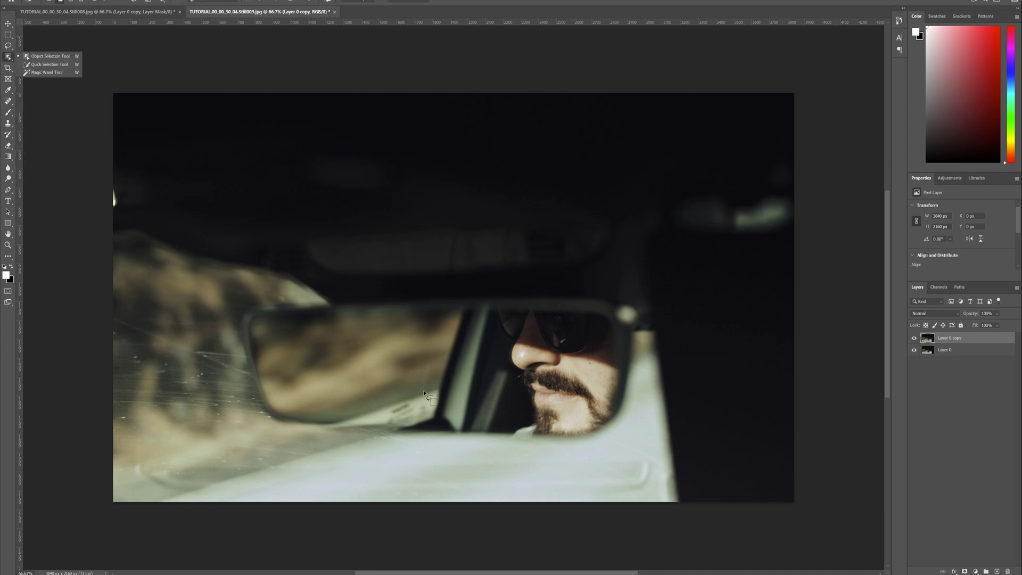
{"action": "left_click", "coordinate": [50, 56]}
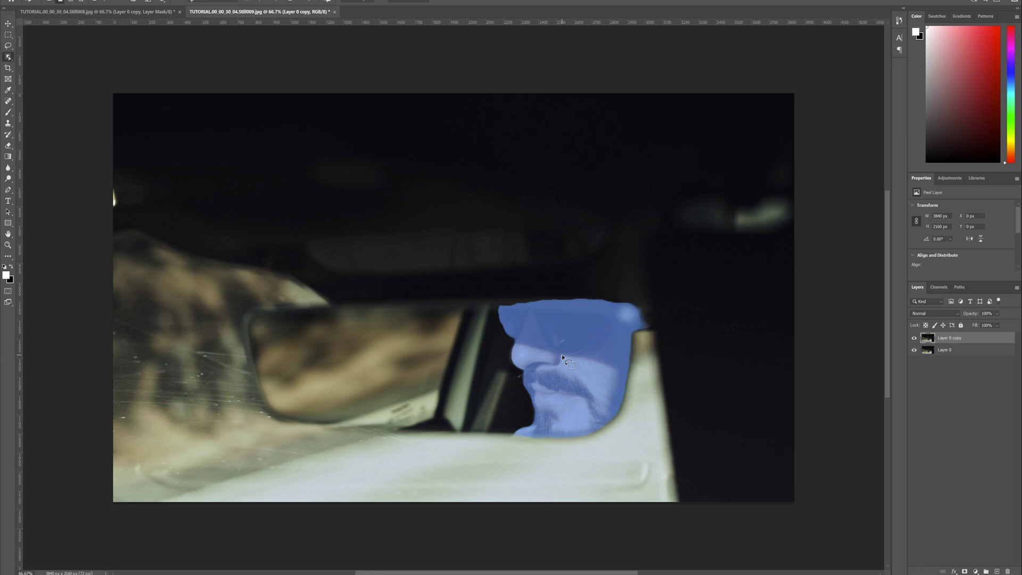
{"action": "mouse_move", "coordinate": [561, 354]}
{"action": "left_mouse_down"}
{"action": "mouse_move", "coordinate": [547, 413]}
{"action": "mouse_move", "coordinate": [515, 426]}
{"action": "mouse_move", "coordinate": [388, 419]}
{"action": "mouse_move", "coordinate": [300, 403]}
{"action": "mouse_move", "coordinate": [276, 378]}
{"action": "mouse_move", "coordinate": [274, 335]}
{"action": "mouse_move", "coordinate": [353, 321]}
{"action": "mouse_move", "coordinate": [586, 314]}
{"action": "mouse_move", "coordinate": [617, 349]}
{"action": "left_mouse_up"}
{"action": "mouse_move", "coordinate": [608, 310]}
{"action": "left_mouse_down"}
{"action": "mouse_move", "coordinate": [628, 332]}
{"action": "mouse_move", "coordinate": [629, 366]}
{"action": "left_mouse_up"}
{"action": "mouse_move", "coordinate": [546, 432]}
{"action": "left_mouse_down"}
{"action": "mouse_move", "coordinate": [507, 426]}
{"action": "mouse_move", "coordinate": [483, 360]}
{"action": "mouse_move", "coordinate": [503, 319]}
{"action": "left_mouse_up"}
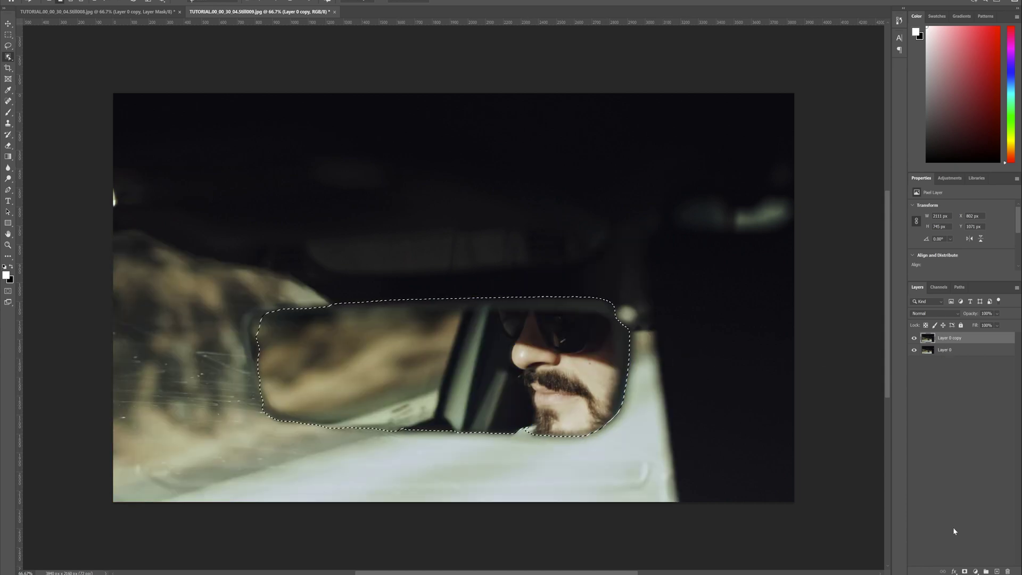
{"action": "left_click", "coordinate": [964, 571]}
{"action": "left_click", "coordinate": [914, 351]}
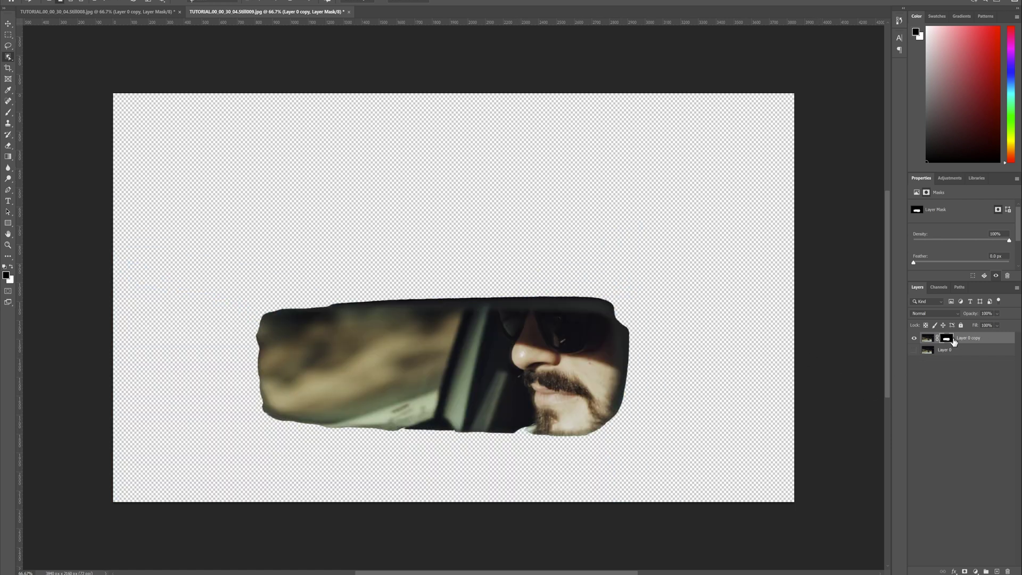
Step: Refine the mirror's layer mask with the brush, painting the corners and the lower edge in white to smooth the outline
{"action": "key", "text": "b"}
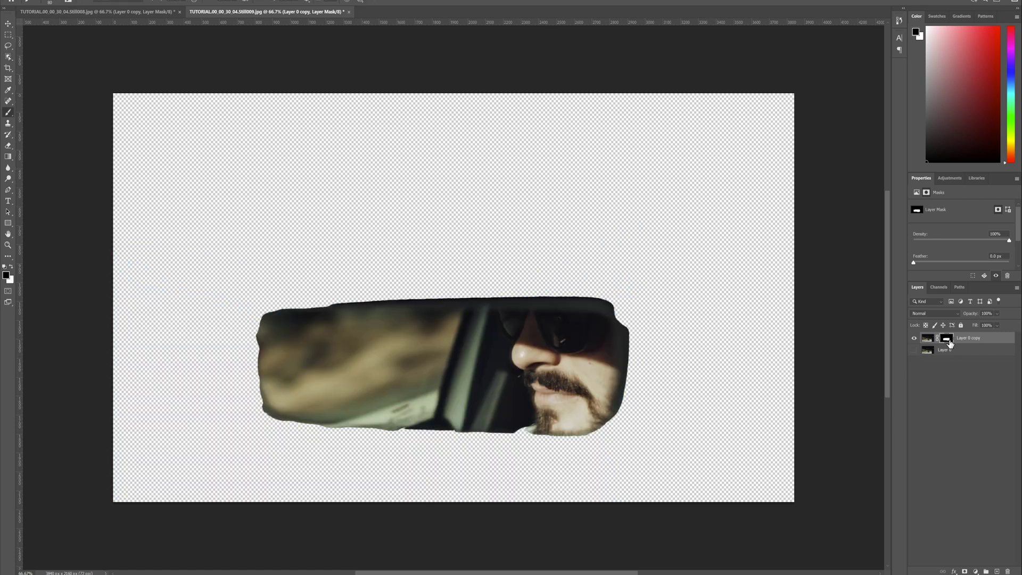
{"action": "left_click_drag", "start_coordinate": [619, 331], "coordinate": [616, 320]}
{"action": "left_click", "coordinate": [12, 267]}
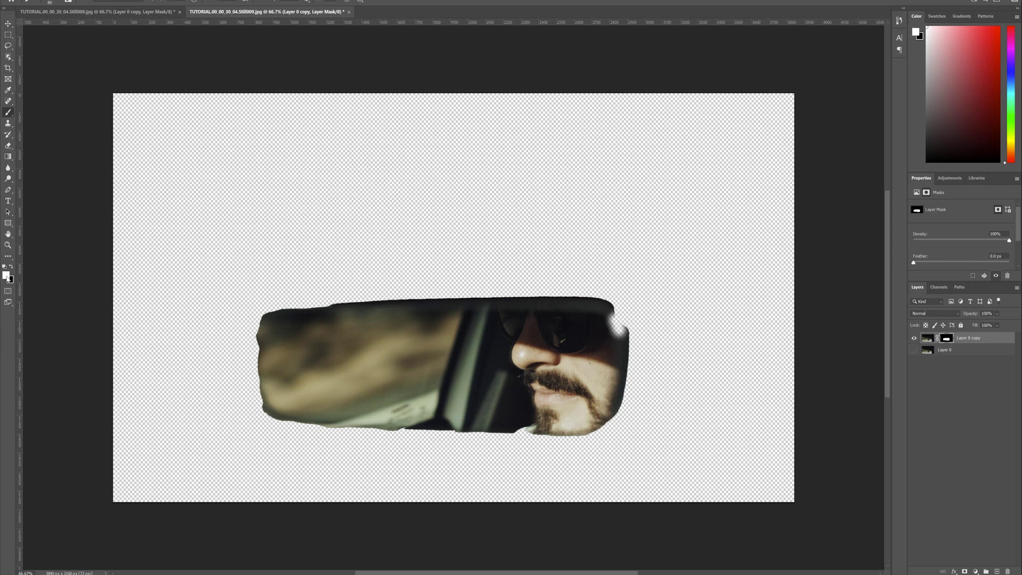
{"action": "mouse_move", "coordinate": [612, 348]}
{"action": "left_mouse_down"}
{"action": "mouse_move", "coordinate": [603, 319]}
{"action": "mouse_move", "coordinate": [615, 340]}
{"action": "mouse_move", "coordinate": [619, 325]}
{"action": "mouse_move", "coordinate": [609, 312]}
{"action": "mouse_move", "coordinate": [622, 333]}
{"action": "mouse_move", "coordinate": [607, 308]}
{"action": "left_mouse_up"}
{"action": "mouse_move", "coordinate": [380, 309]}
{"action": "left_mouse_down"}
{"action": "mouse_move", "coordinate": [308, 306]}
{"action": "mouse_move", "coordinate": [273, 318]}
{"action": "left_mouse_up"}
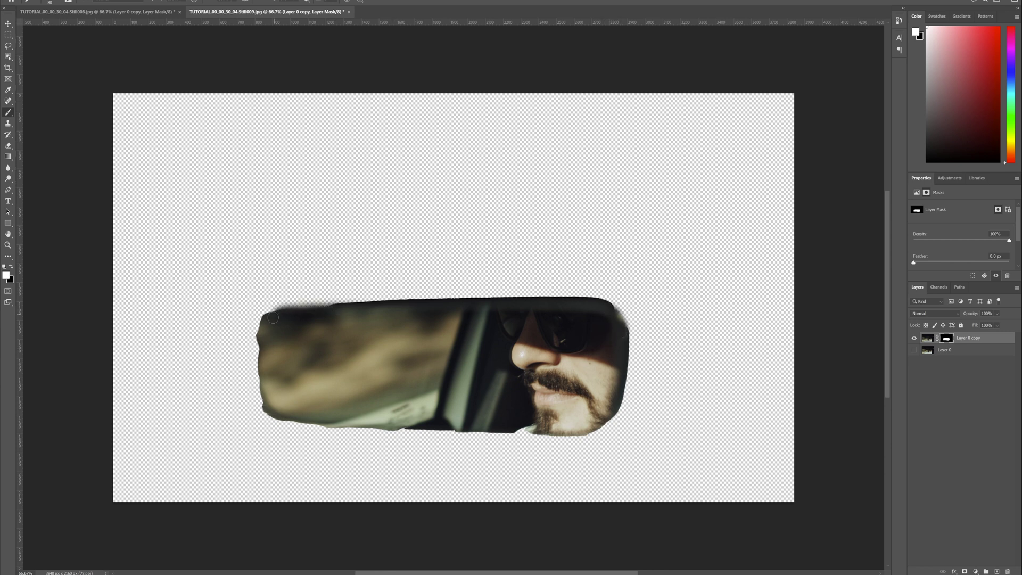
{"action": "left_click_drag", "start_coordinate": [382, 424], "coordinate": [559, 428]}
Step: Export the masked mirror as a PNG named "image 2"
{"action": "left_click", "coordinate": [19, 1]}
{"action": "mouse_move", "coordinate": [67, 115]}
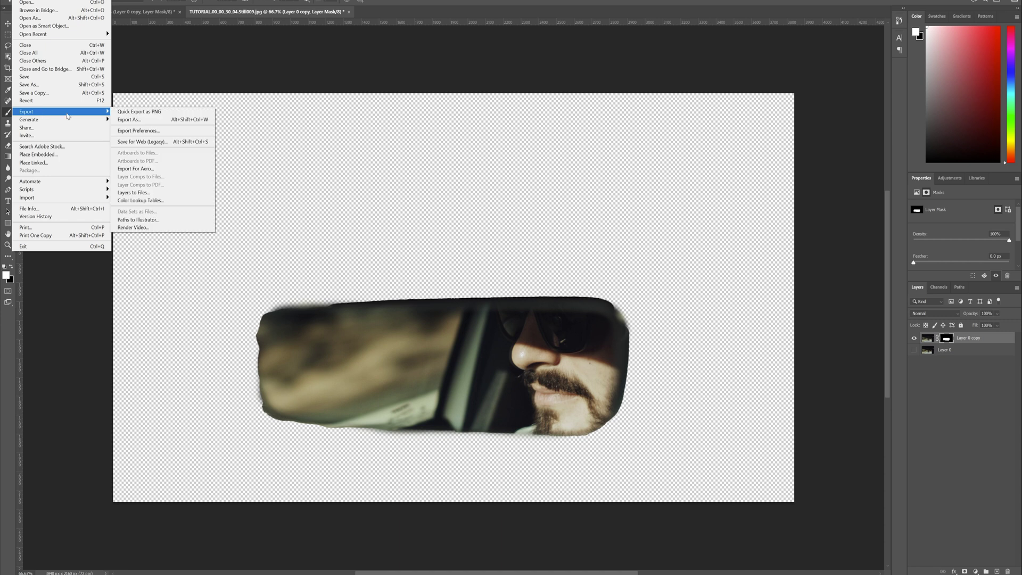
{"action": "left_click", "coordinate": [139, 111]}
{"action": "key", "text": "ctrl+a"}
{"action": "type", "text": "image 2"}
{"action": "key", "text": "Return"}
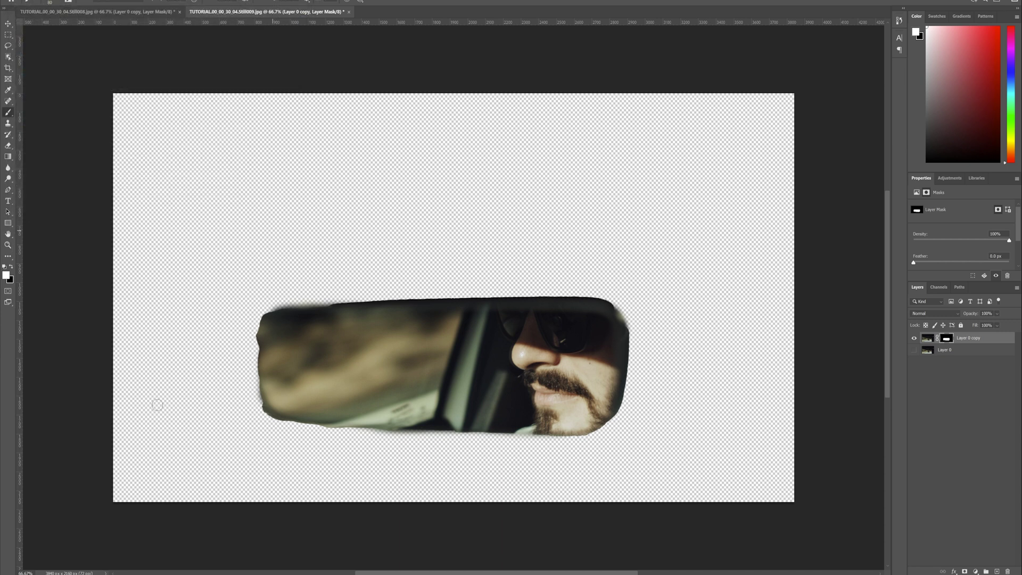
Step: Switch to Premiere Pro, import image 2 from the project folder, and place it on Video 5 starting with the road clip
{"action": "key", "text": "alt+Tab"}
{"action": "key", "text": "alt+Tab"}
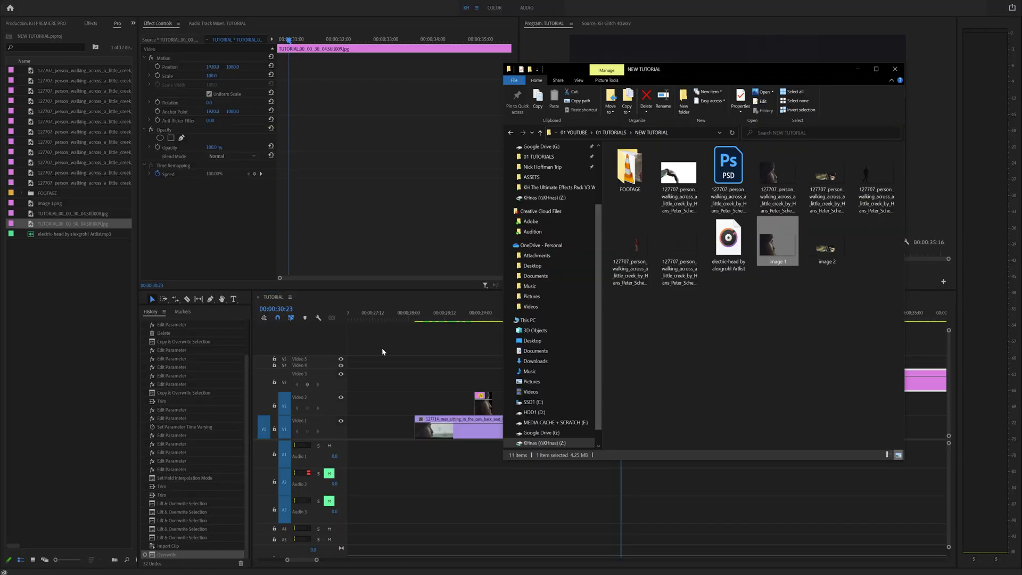
{"action": "left_click_drag", "start_coordinate": [814, 250], "coordinate": [634, 353]}
{"action": "left_click_drag", "start_coordinate": [621, 318], "coordinate": [597, 318]}
{"action": "left_click_drag", "start_coordinate": [621, 384], "coordinate": [591, 361]}
{"action": "left_click", "coordinate": [593, 409]}
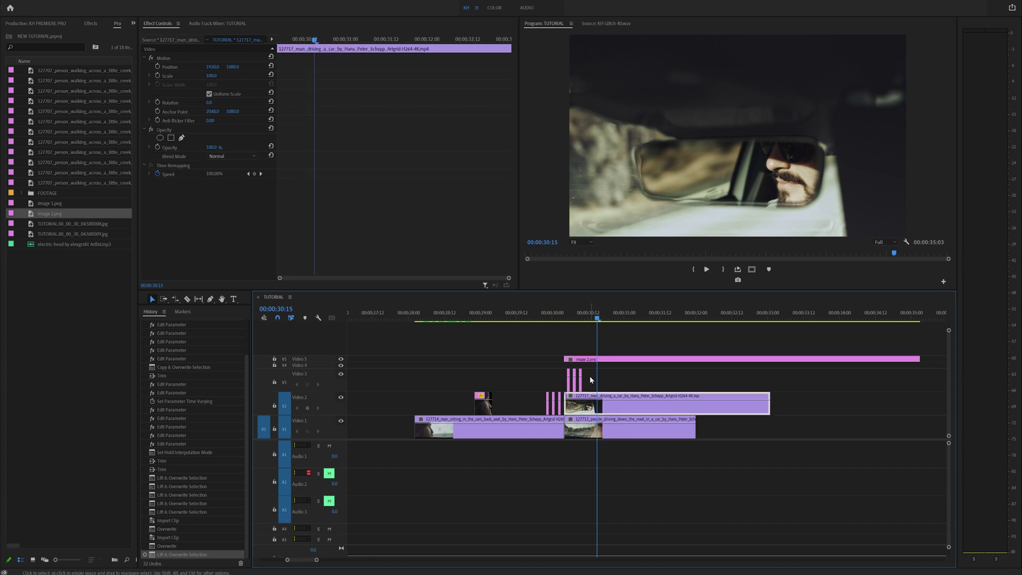
Step: Move the man driving a car clip later on Video 2 and play the mirror cutout over the road clip
{"action": "left_click_drag", "start_coordinate": [586, 409], "coordinate": [687, 409]}
{"action": "left_click", "coordinate": [565, 315]}
{"action": "key", "text": "space"}
{"action": "key", "text": "space"}
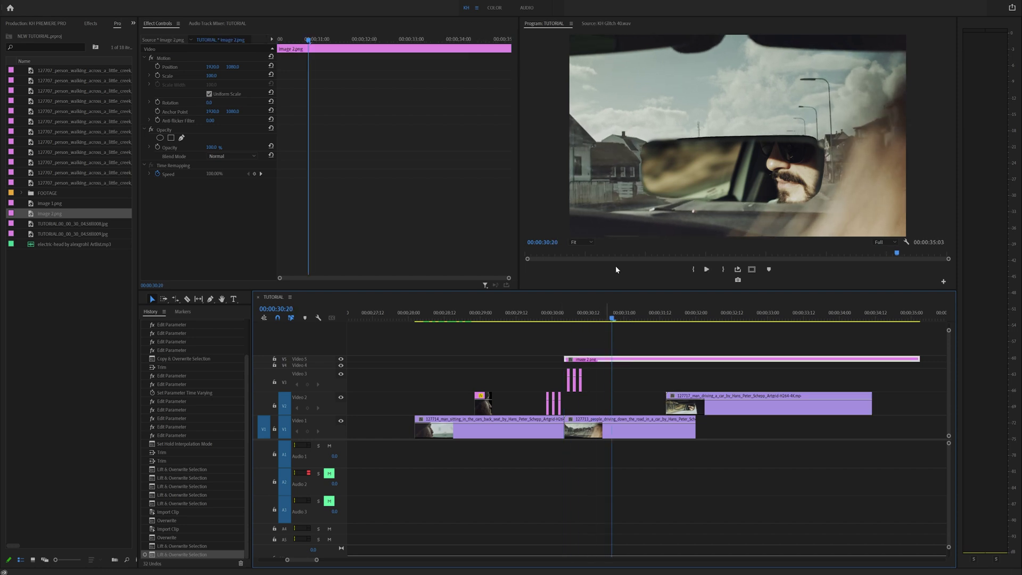
Step: Set image 2's vertical position to 112, cut a two-frame piece from its start, and raise that piece further
{"action": "left_click_drag", "start_coordinate": [233, 67], "coordinate": [0, 67]}
{"action": "left_click_drag", "start_coordinate": [568, 355], "coordinate": [565, 356]}
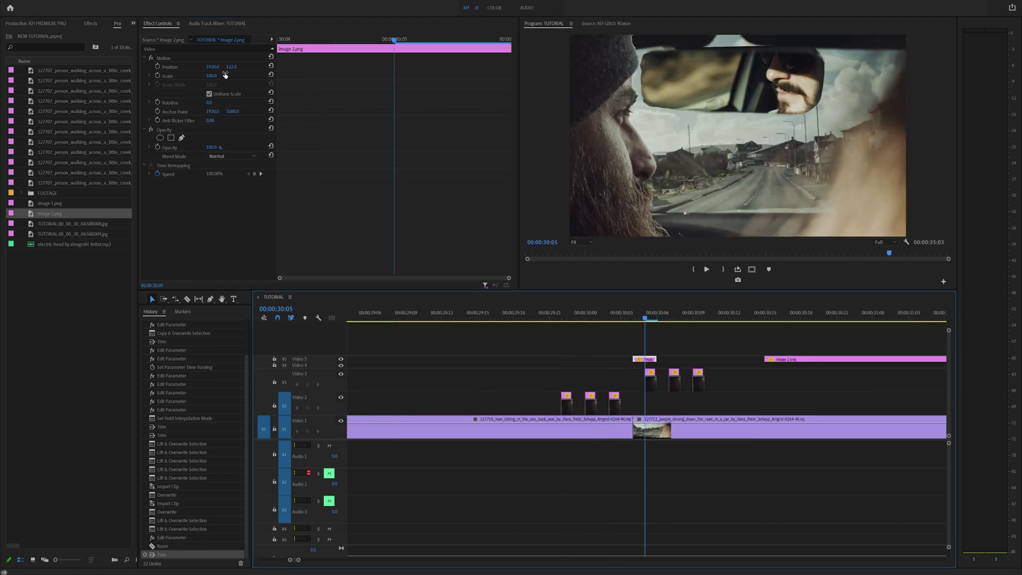
{"action": "left_click_drag", "start_coordinate": [229, 71], "coordinate": [175, 71]}
Step: Copy the short image 2 piece to two frames after the first one and set the copy's vertical position to 98
{"action": "left_click_drag", "start_coordinate": [652, 359], "coordinate": [702, 362]}
{"action": "left_click", "coordinate": [691, 318]}
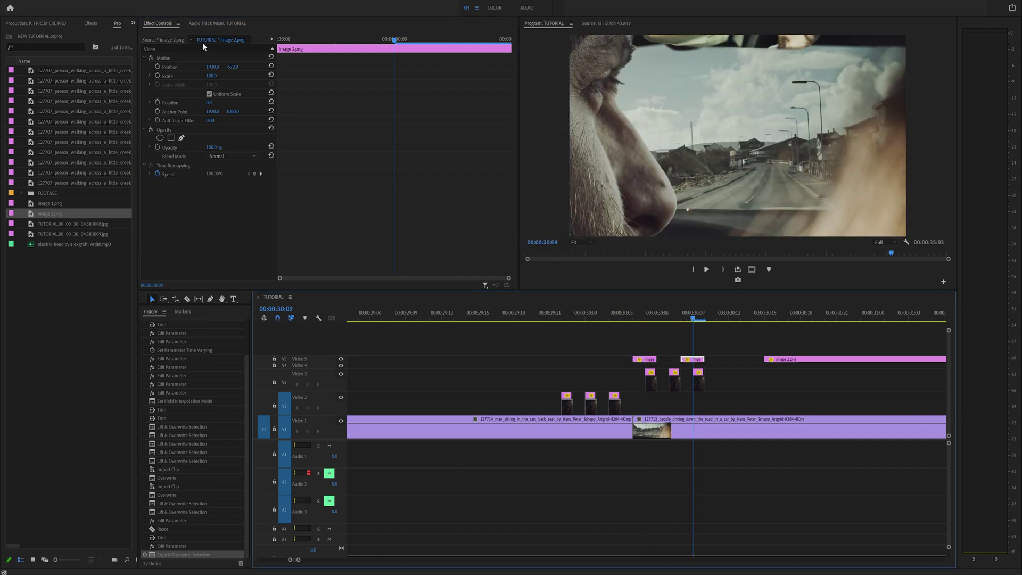
{"action": "left_click_drag", "start_coordinate": [234, 66], "coordinate": [287, 66]}
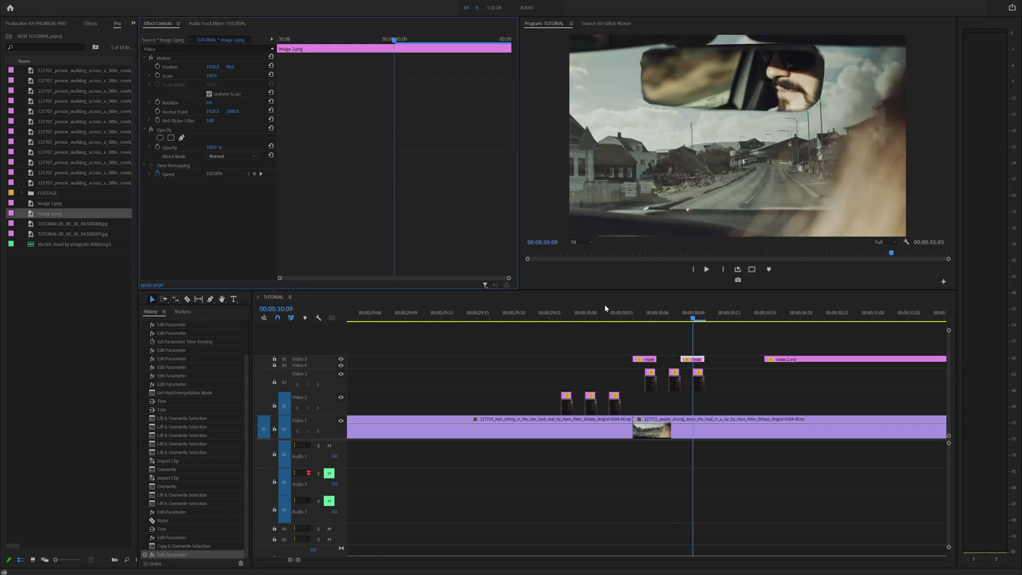
Step: Set the Program monitor's playback resolution to 1/2 and play the mirror stutter from just before the cut
{"action": "left_click", "coordinate": [619, 318]}
{"action": "key", "text": "space"}
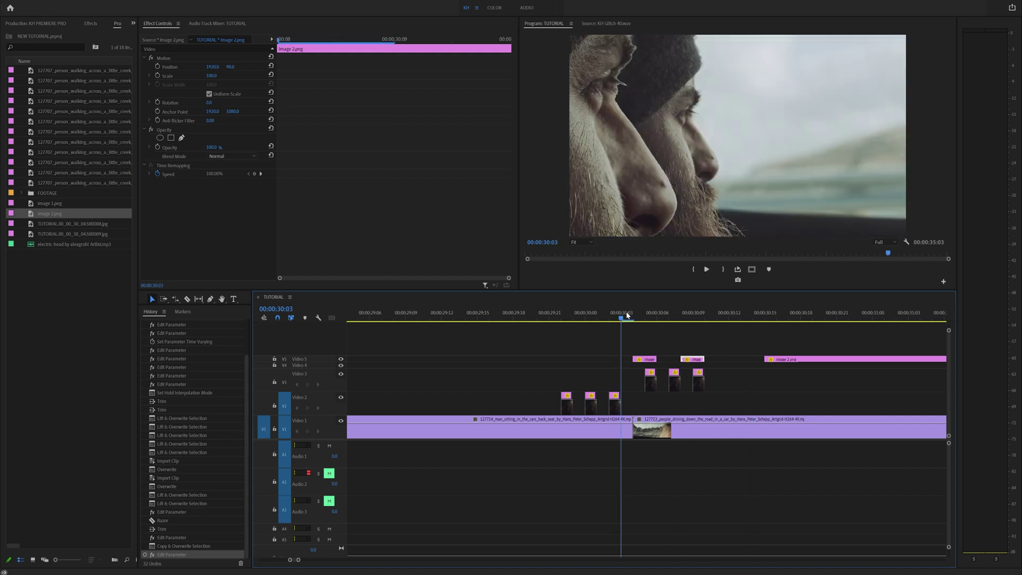
{"action": "left_click", "coordinate": [887, 244]}
{"action": "left_click", "coordinate": [883, 259]}
{"action": "left_click", "coordinate": [605, 314]}
{"action": "key", "text": "space"}
{"action": "left_click", "coordinate": [608, 314]}
{"action": "key", "text": "space"}
Step: Extend the long image 2 clip's start earlier and cut a third short piece from it after the first two
{"action": "left_click_drag", "start_coordinate": [765, 359], "coordinate": [729, 358]}
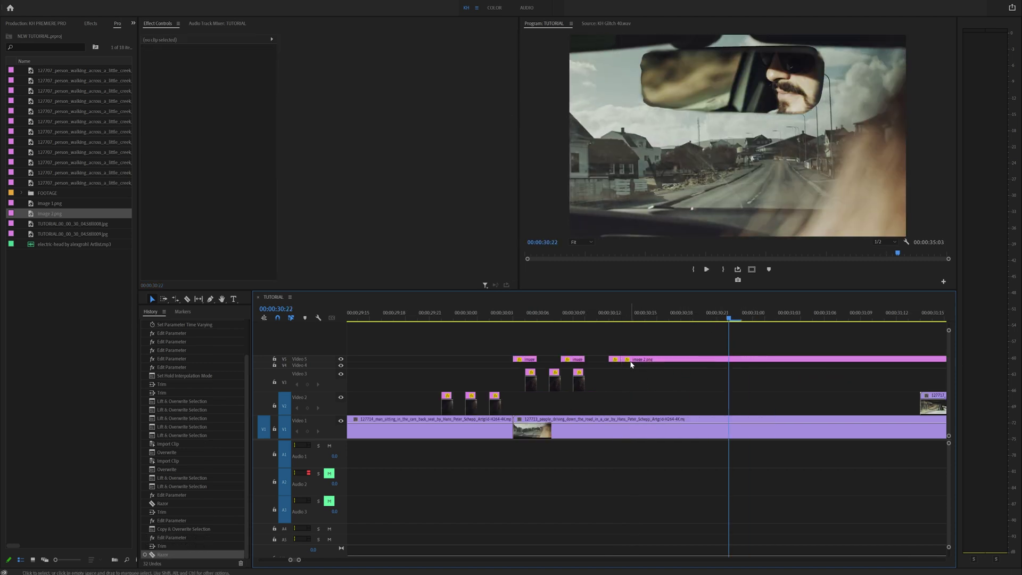
{"action": "left_click_drag", "start_coordinate": [621, 359], "coordinate": [752, 363]}
{"action": "key", "text": "minus"}
Step: Reposition the man driving a car clip, move the long image 2 clip earlier, and cut it off at the driving clip's start
{"action": "left_click_drag", "start_coordinate": [812, 411], "coordinate": [758, 411]}
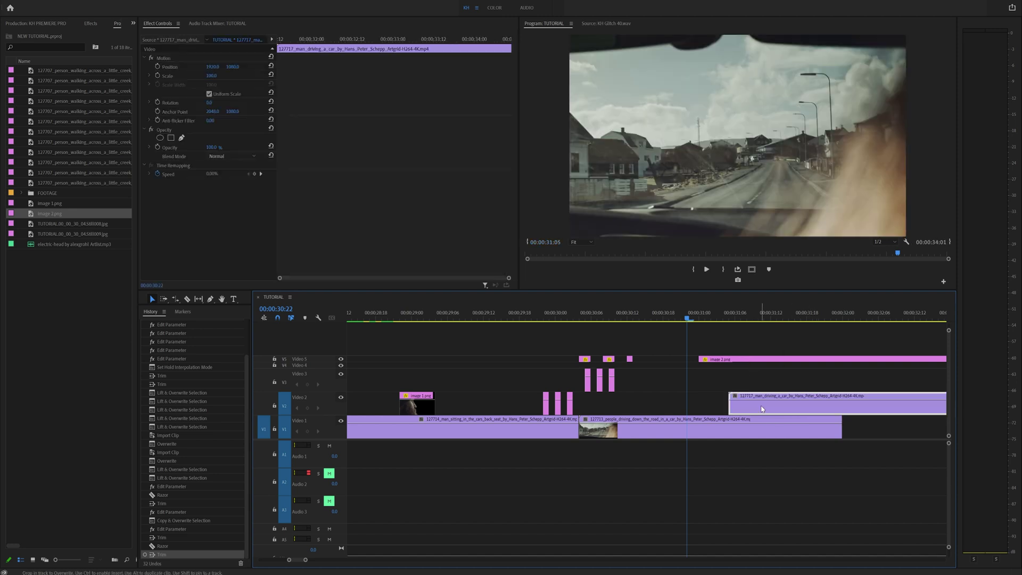
{"action": "left_click_drag", "start_coordinate": [731, 360], "coordinate": [668, 360]}
{"action": "key", "text": "c"}
{"action": "left_click", "coordinate": [729, 360]}
{"action": "key", "text": "v"}
{"action": "left_click", "coordinate": [739, 360]}
{"action": "key", "text": "Delete"}
Step: Reset the long image 2 clip's Motion position and play its last frames into the man driving a car clip
{"action": "left_click", "coordinate": [717, 360]}
{"action": "left_click", "coordinate": [724, 321]}
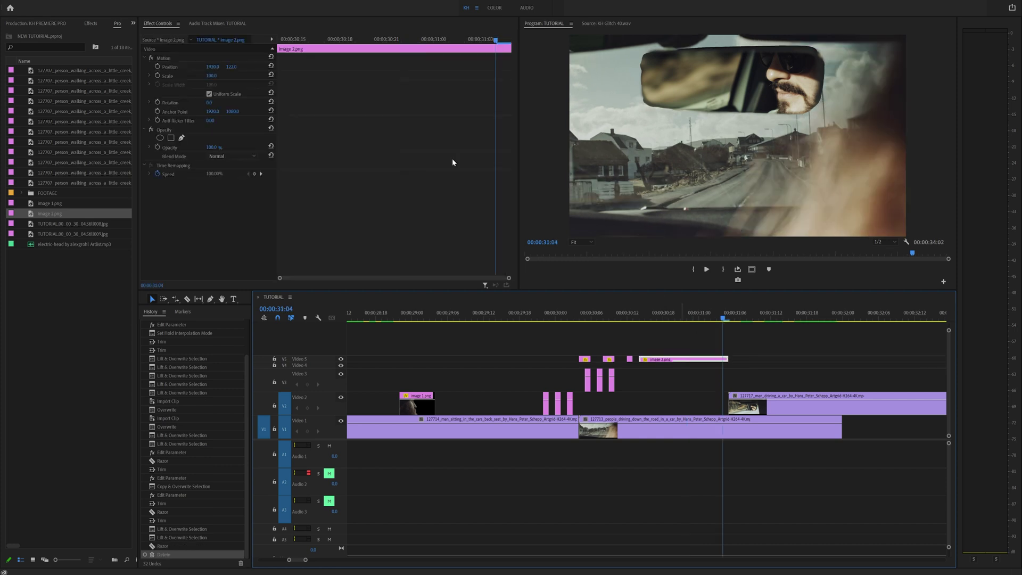
{"action": "left_click", "coordinate": [271, 65]}
{"action": "left_click", "coordinate": [644, 30]}
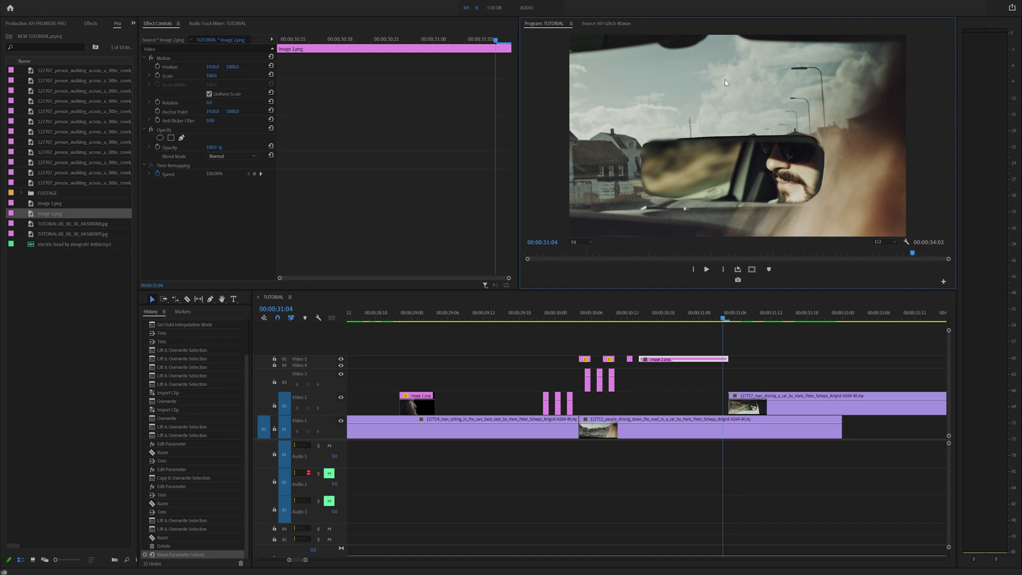
{"action": "left_click", "coordinate": [717, 314]}
{"action": "key", "text": "space"}
{"action": "key", "text": "space"}
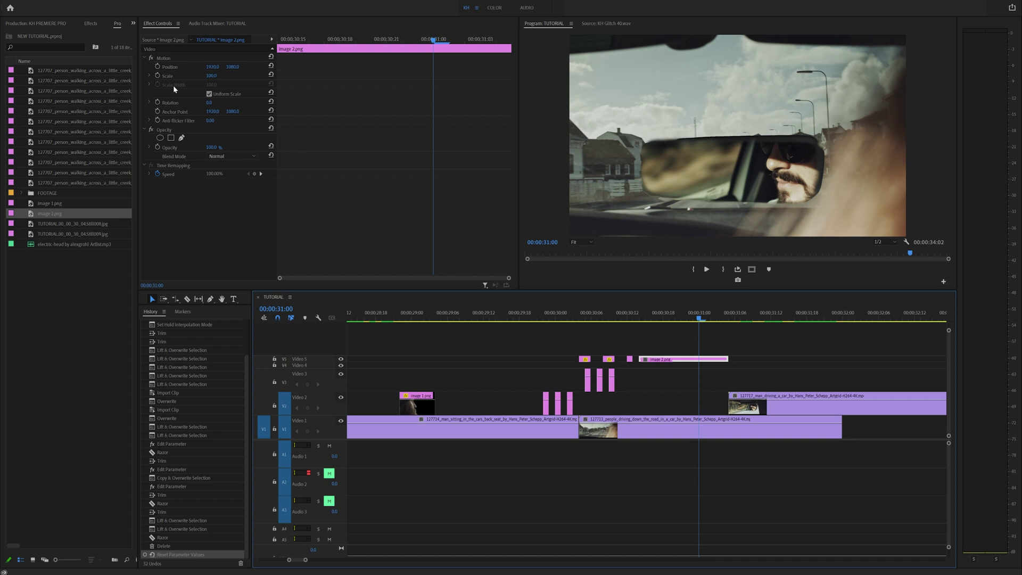
Step: Search the effects for "transf" and apply the Transform effect to the long image 2 clip
{"action": "left_click", "coordinate": [86, 24]}
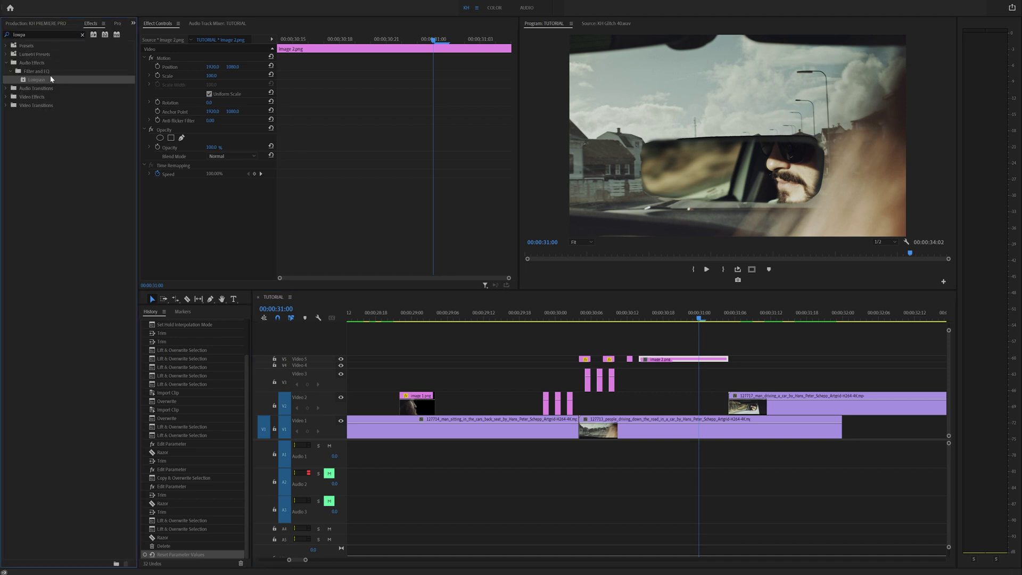
{"action": "double_click", "coordinate": [32, 35]}
{"action": "type", "text": "tran"}
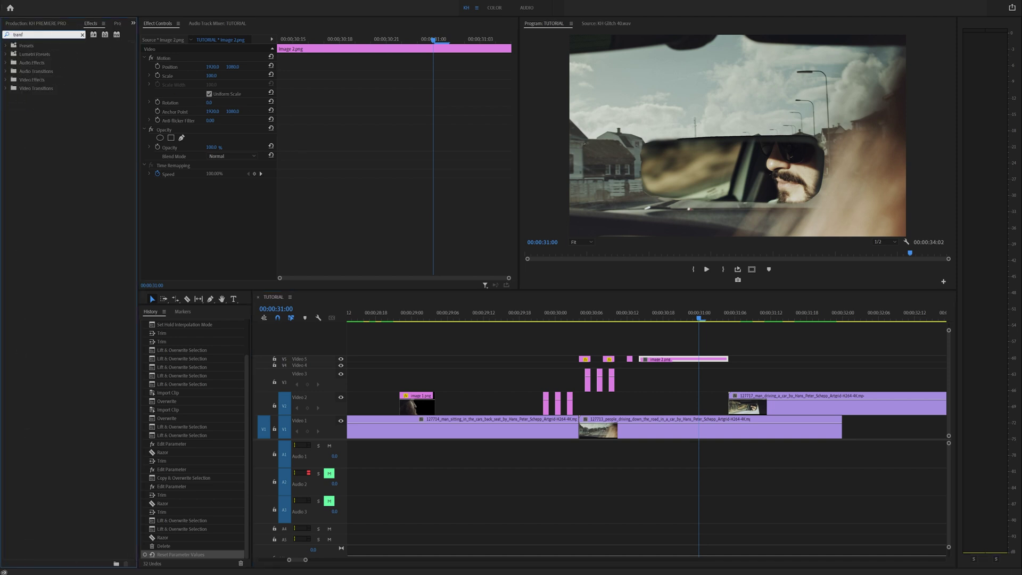
{"action": "type", "text": "sf"}
{"action": "left_click_drag", "start_coordinate": [41, 107], "coordinate": [683, 360]}
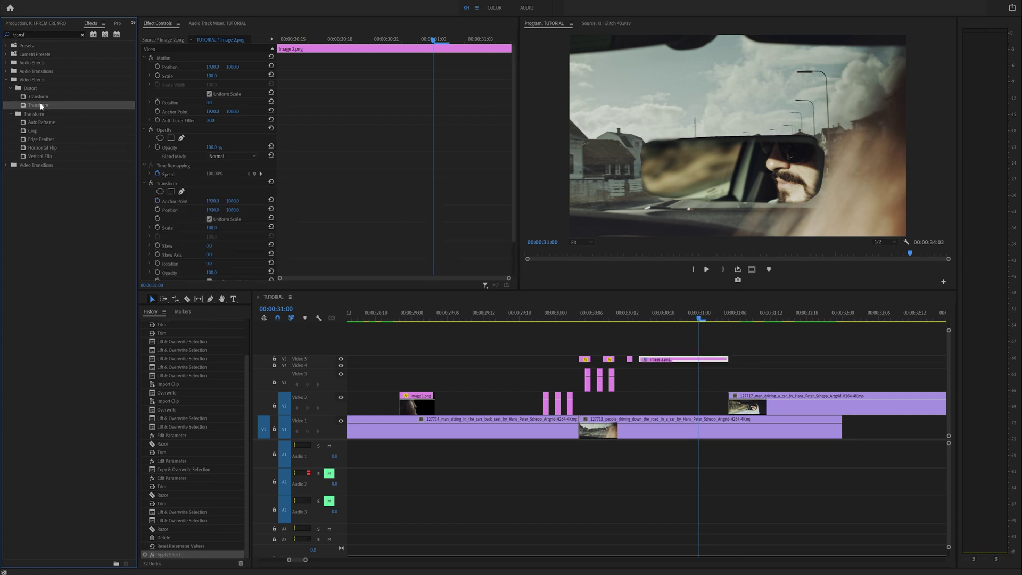
{"action": "left_click", "coordinate": [689, 361]}
Step: Add a Transform Position keyframe to the long image 2 clip and move it to the clip's end
{"action": "left_click", "coordinate": [158, 211]}
{"action": "left_click", "coordinate": [159, 210]}
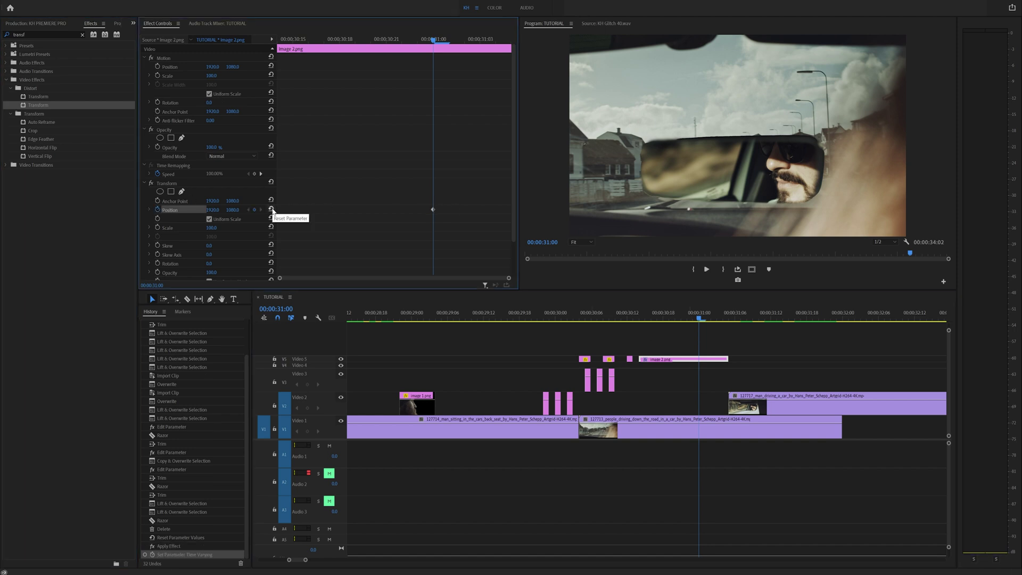
{"action": "left_click_drag", "start_coordinate": [536, 218], "coordinate": [534, 217]}
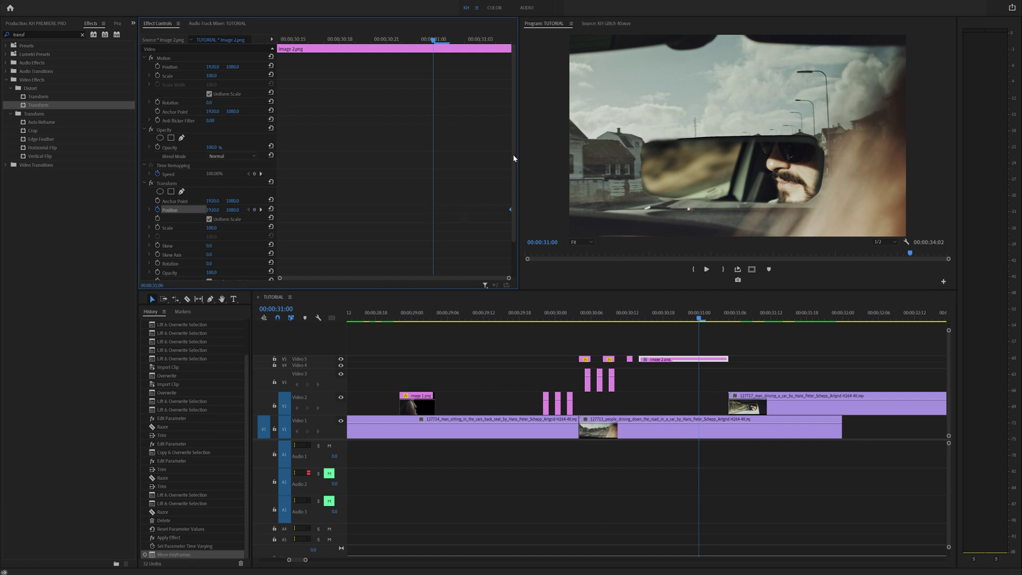
Step: Add a Transform Position keyframe at 00:00:30:15 with the vertical value at about 41, raising the mirror to the frame's upper edge
{"action": "mouse_move", "coordinate": [728, 318]}
{"action": "left_mouse_down"}
{"action": "mouse_move", "coordinate": [747, 318]}
{"action": "mouse_move", "coordinate": [711, 318]}
{"action": "left_mouse_up"}
{"action": "left_click", "coordinate": [292, 40]}
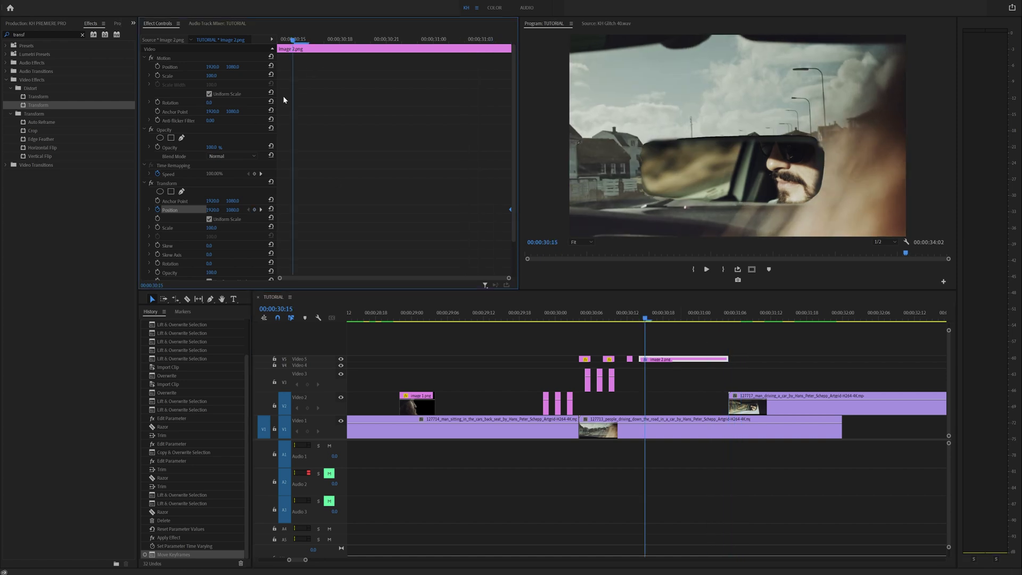
{"action": "left_click_drag", "start_coordinate": [230, 210], "coordinate": [330, 243]}
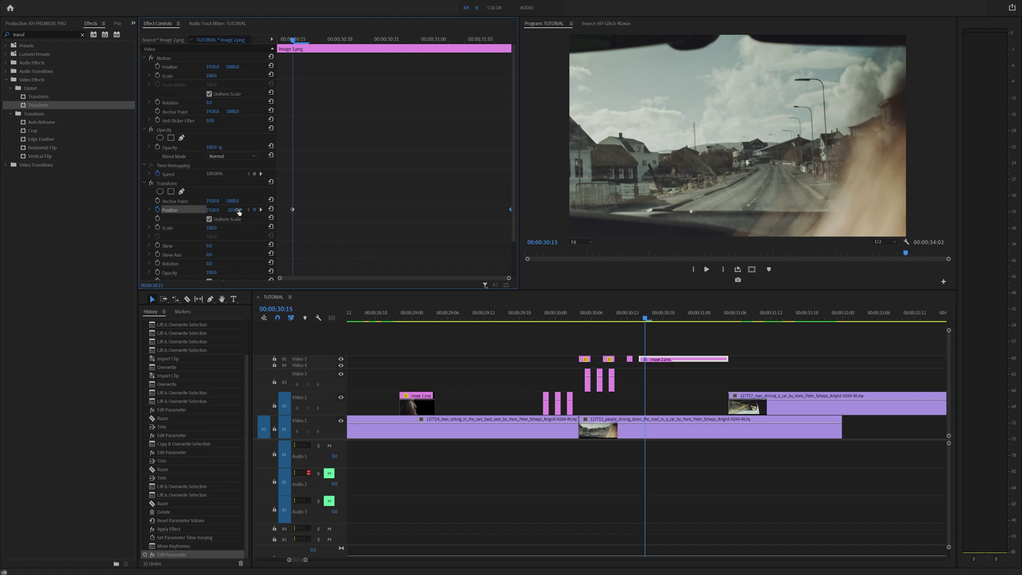
{"action": "left_click_drag", "start_coordinate": [240, 210], "coordinate": [298, 210]}
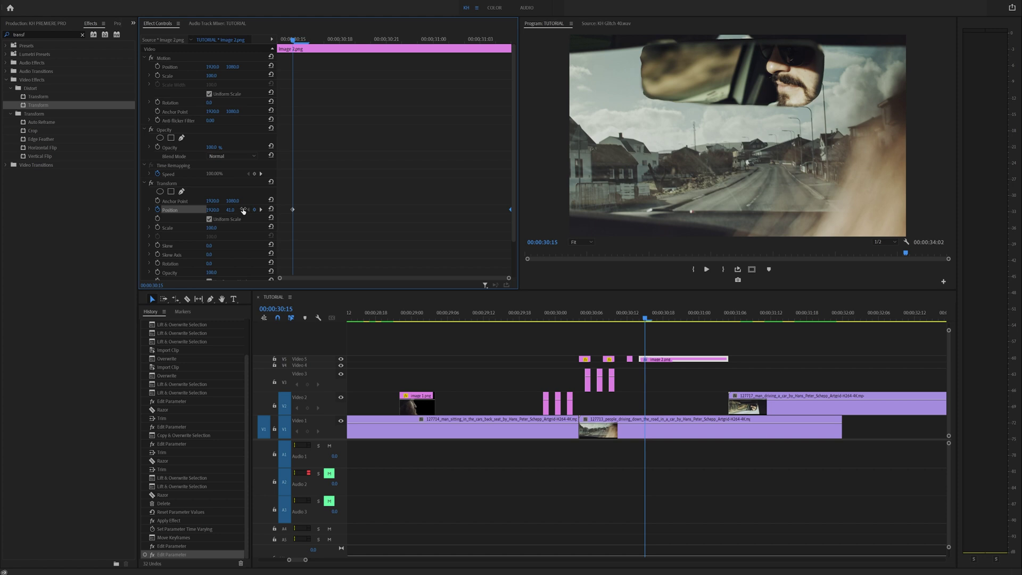
Step: Apply Ease In temporal interpolation to the start and end Transform Position keyframes of the long image 2 clip
{"action": "right_click", "coordinate": [292, 210]}
{"action": "mouse_move", "coordinate": [344, 275]}
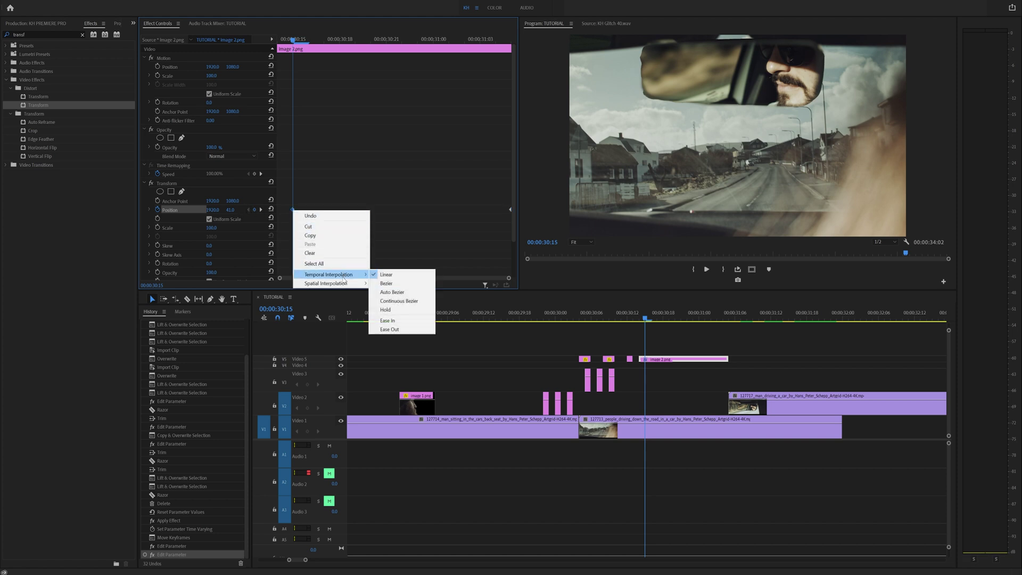
{"action": "left_click", "coordinate": [387, 320]}
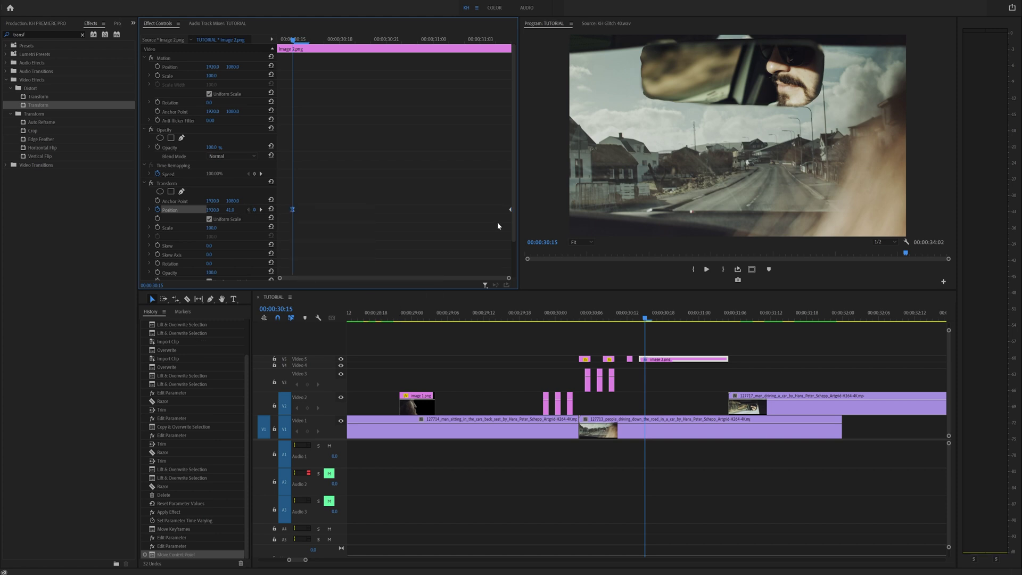
{"action": "left_click_drag", "start_coordinate": [509, 212], "coordinate": [497, 211]}
{"action": "right_click", "coordinate": [497, 211]}
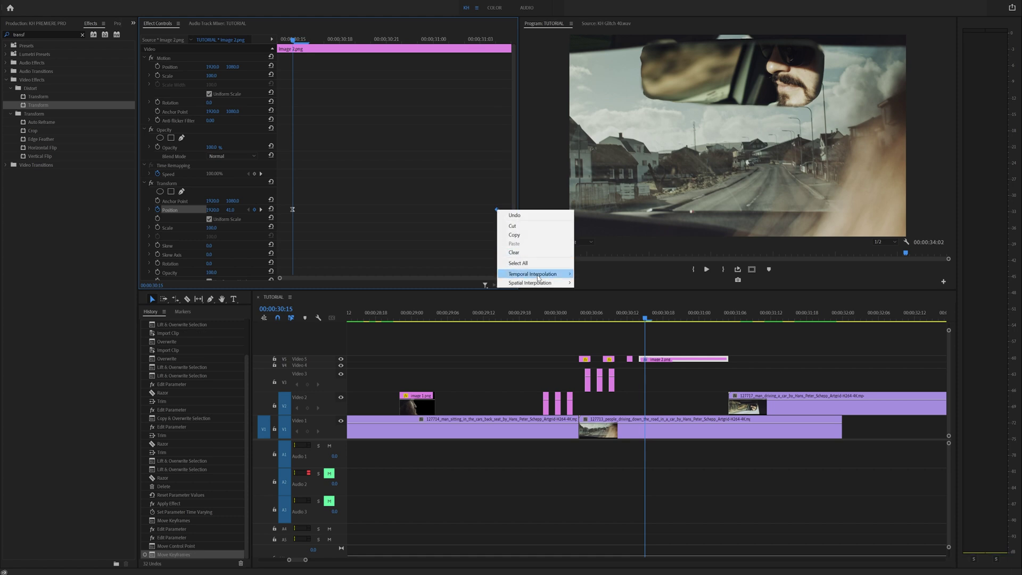
{"action": "mouse_move", "coordinate": [541, 276]}
{"action": "left_click", "coordinate": [591, 320]}
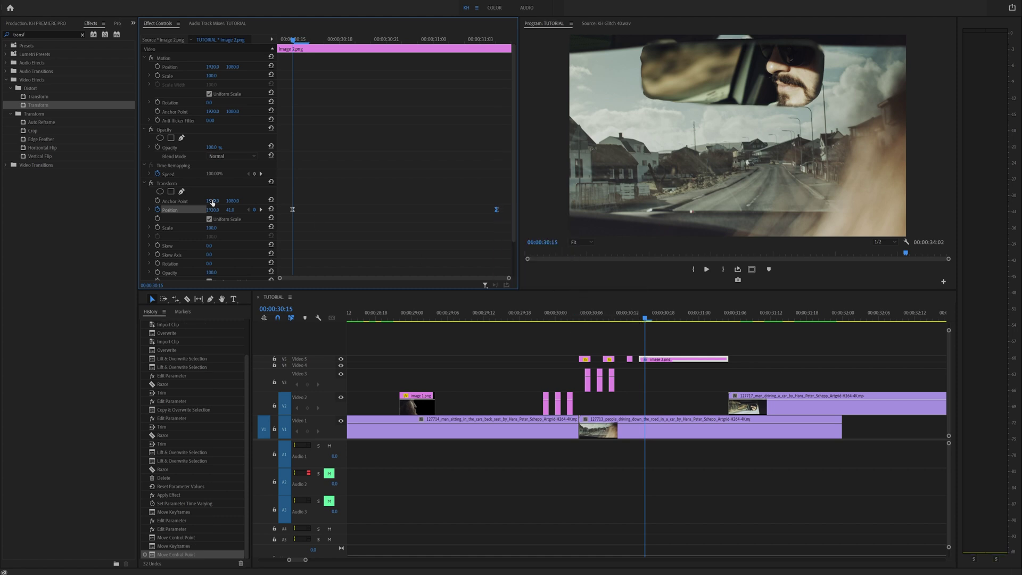
Step: Lengthen the starting ease in the Position velocity graph and move the two keyframes to the clip's very start and end
{"action": "left_click", "coordinate": [149, 209]}
{"action": "left_click_drag", "start_coordinate": [327, 235], "coordinate": [394, 235]}
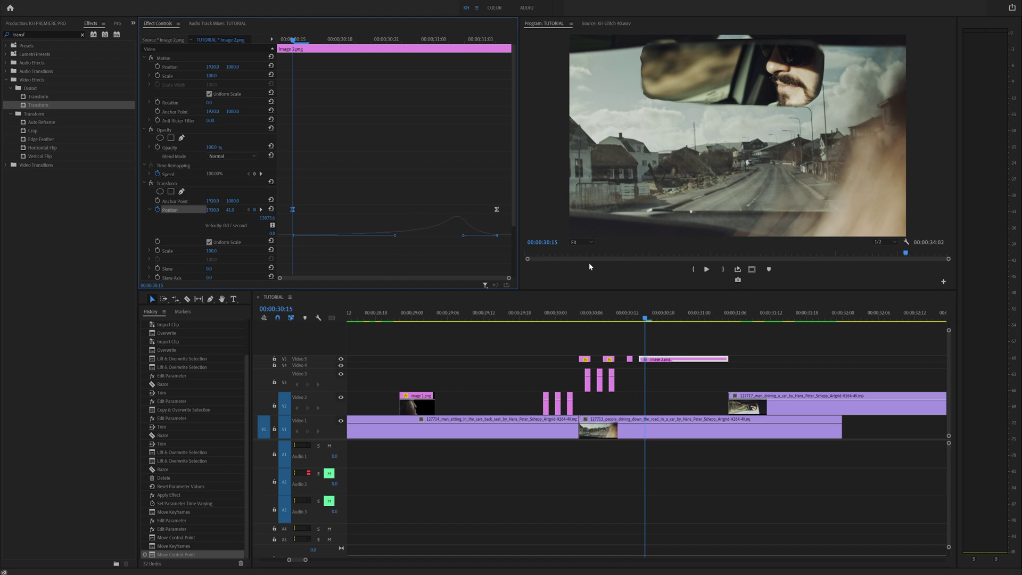
{"action": "left_click_drag", "start_coordinate": [496, 235], "coordinate": [510, 210]}
{"action": "left_click_drag", "start_coordinate": [293, 210], "coordinate": [278, 211]}
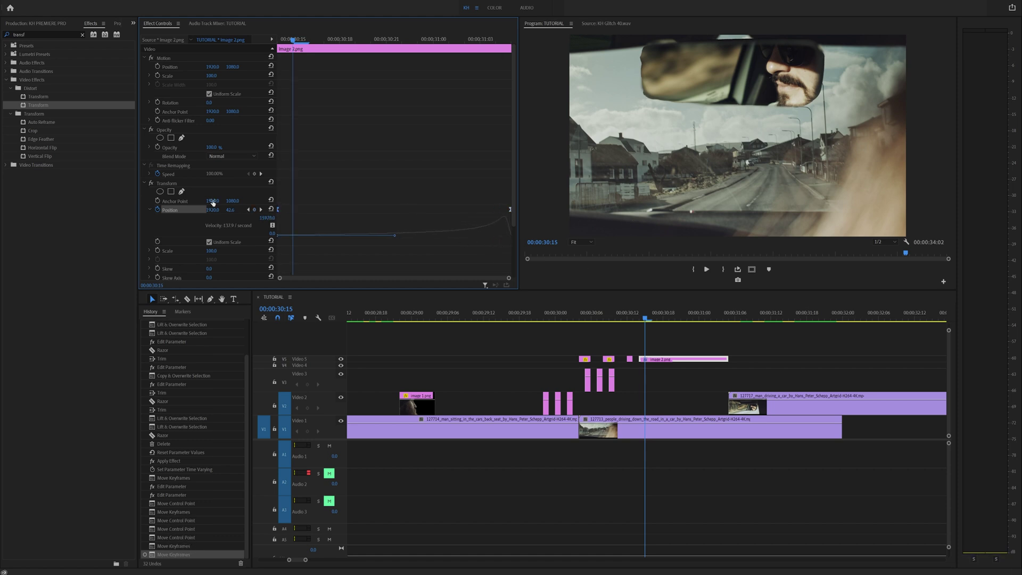
Step: Play the transition from 00:00:29:21 and set the program monitor's playback resolution to Full
{"action": "left_click", "coordinate": [538, 319]}
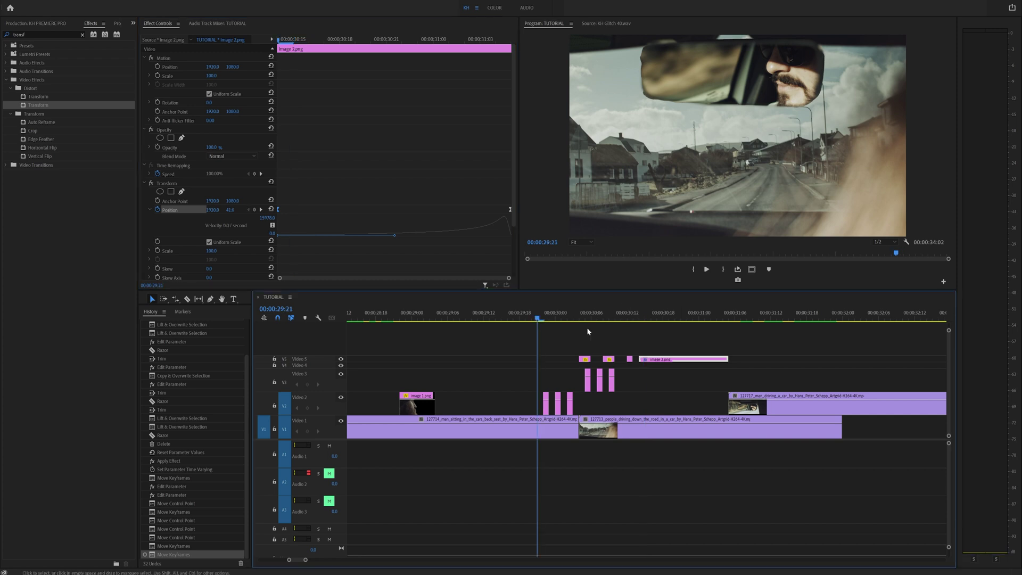
{"action": "left_click", "coordinate": [719, 335]}
{"action": "key", "text": "space"}
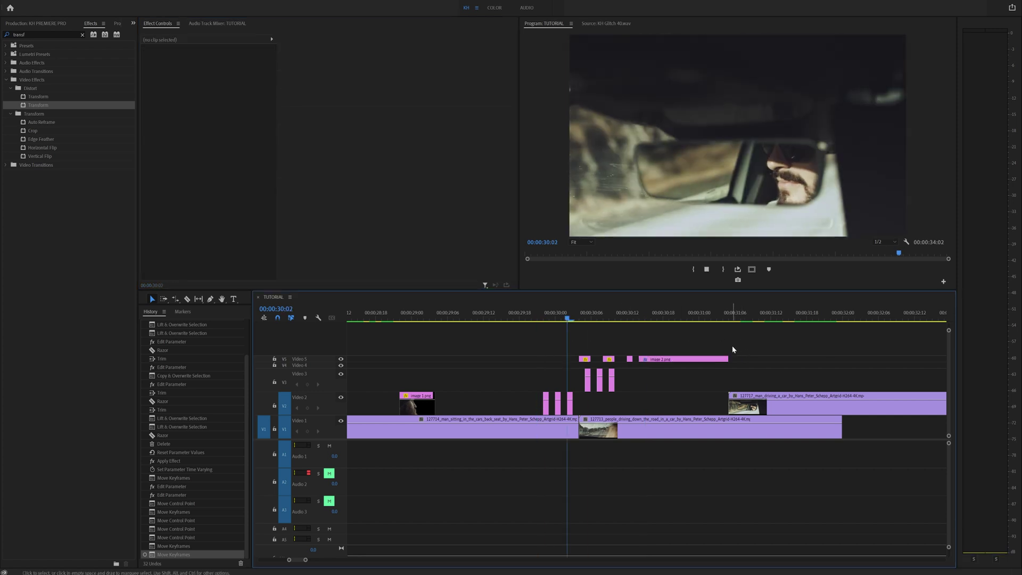
{"action": "left_click_drag", "start_coordinate": [578, 317], "coordinate": [495, 317]}
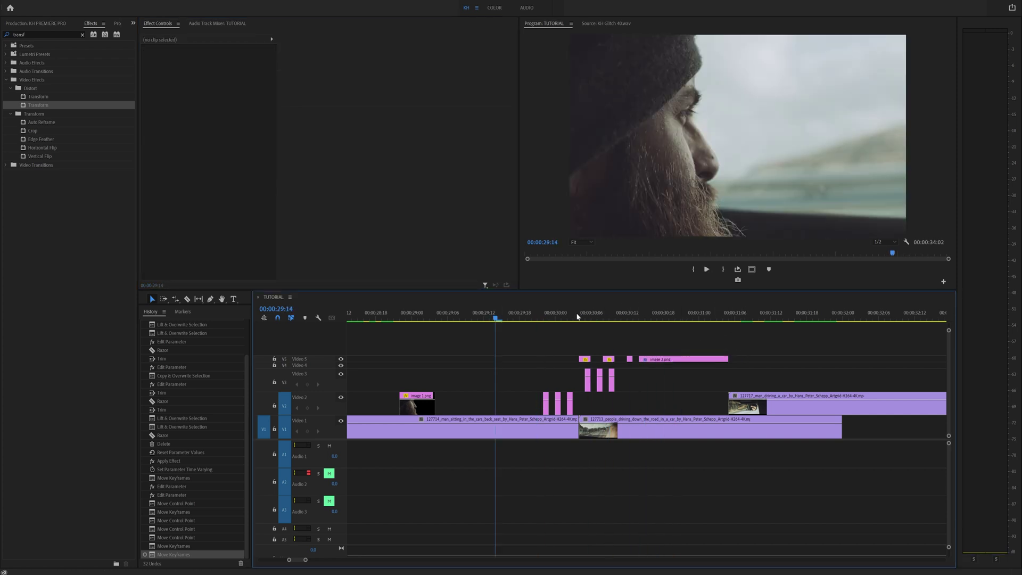
{"action": "left_click", "coordinate": [892, 242]}
{"action": "left_click", "coordinate": [887, 250]}
Step: Replay the section from about 00:00:29:19 into the driving clip to check the eased mirror movement at full resolution
{"action": "left_click", "coordinate": [719, 358]}
{"action": "left_click", "coordinate": [520, 313]}
{"action": "key", "text": "space"}
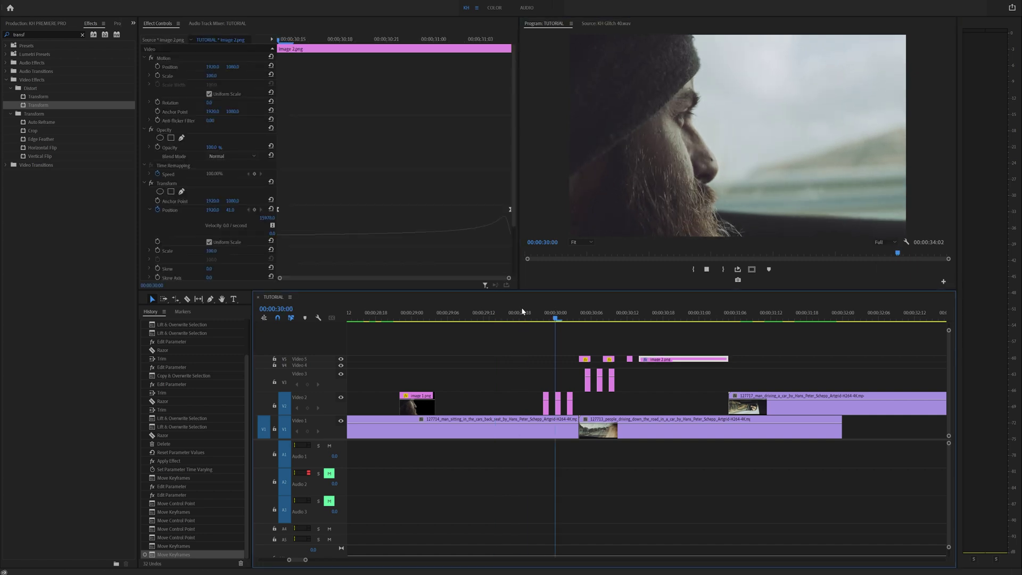
{"action": "key", "text": "space"}
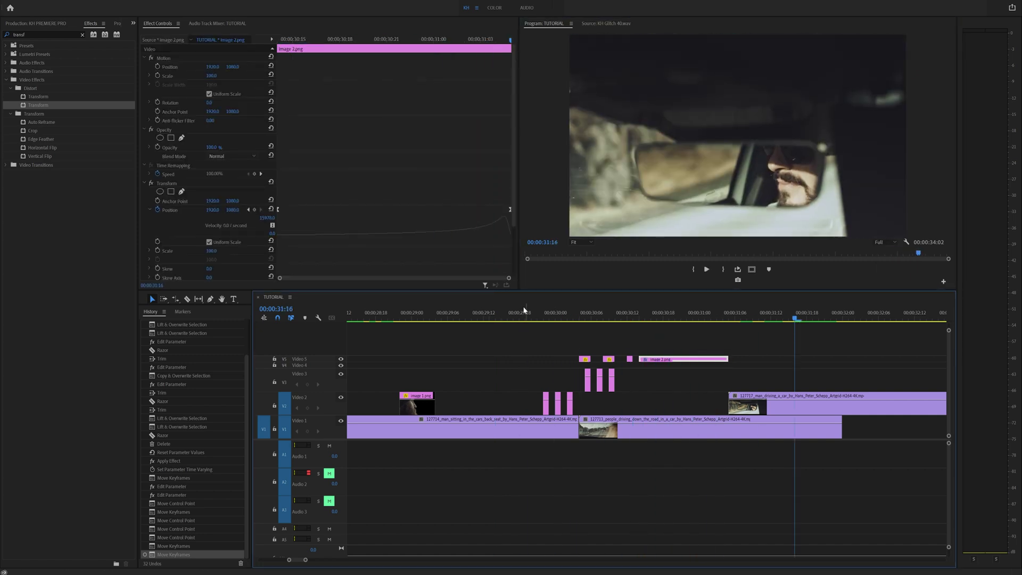
{"action": "key", "text": "space"}
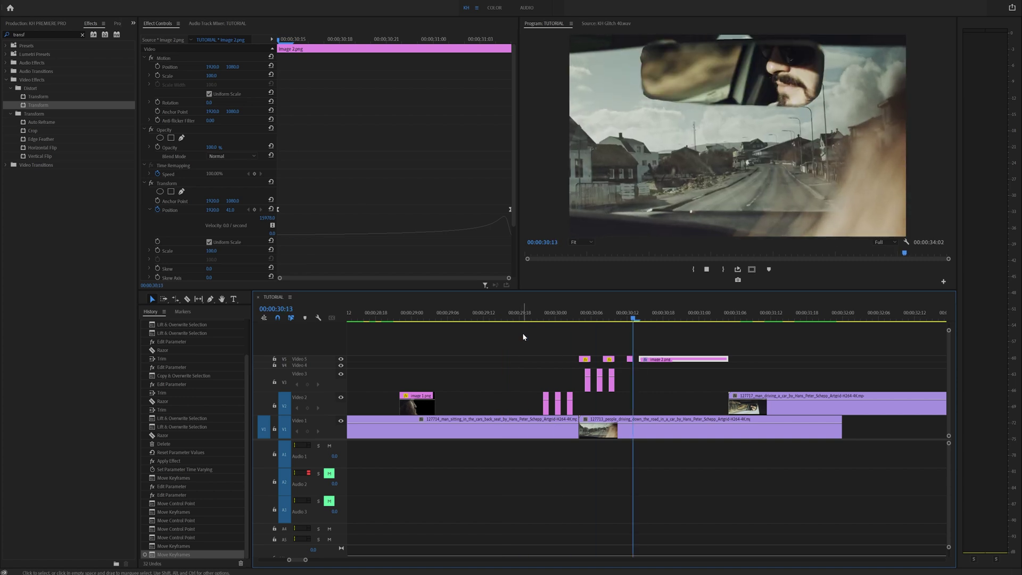
{"action": "left_click", "coordinate": [531, 320]}
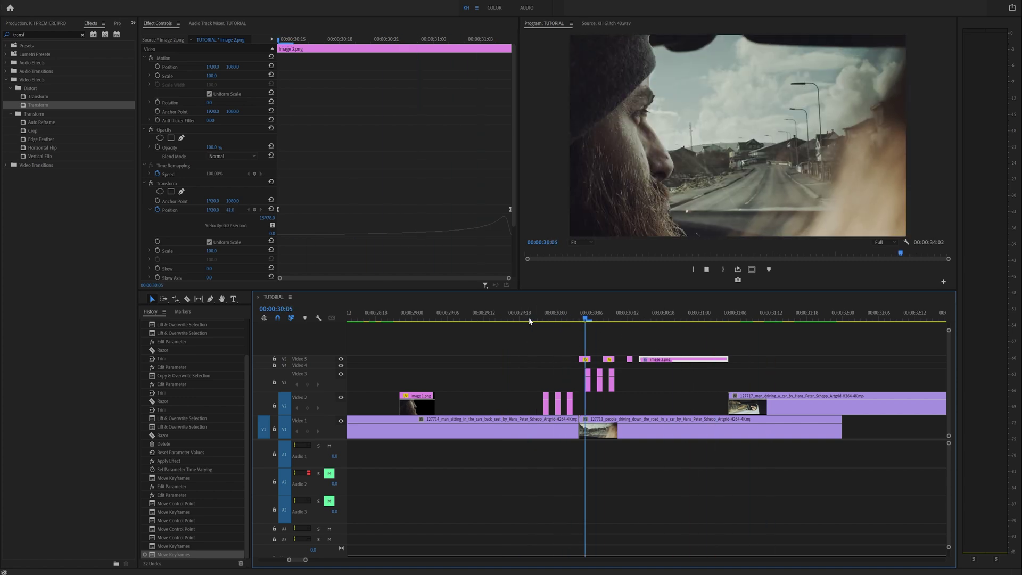
{"action": "left_click", "coordinate": [529, 319]}
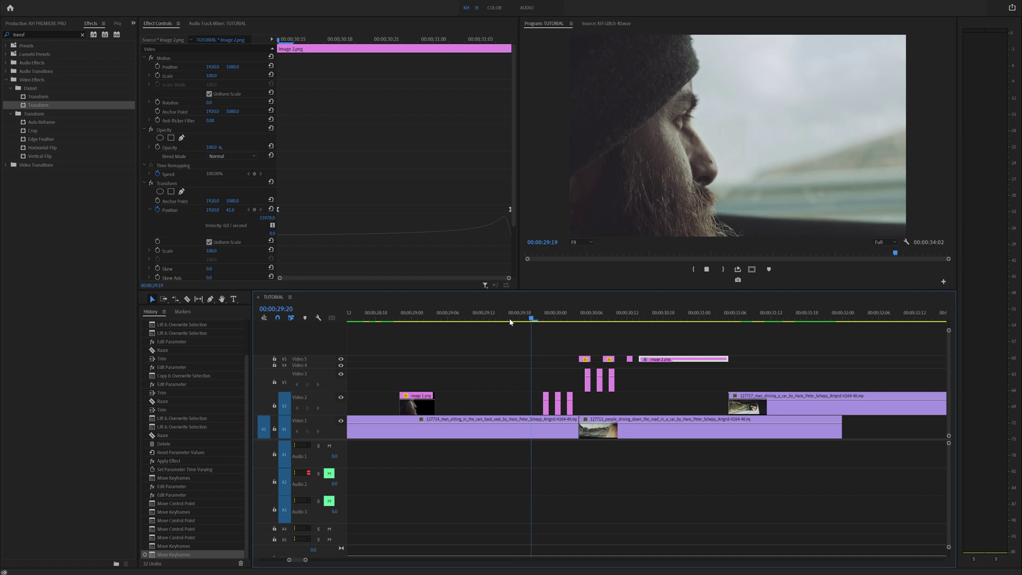
{"action": "key", "text": "space"}
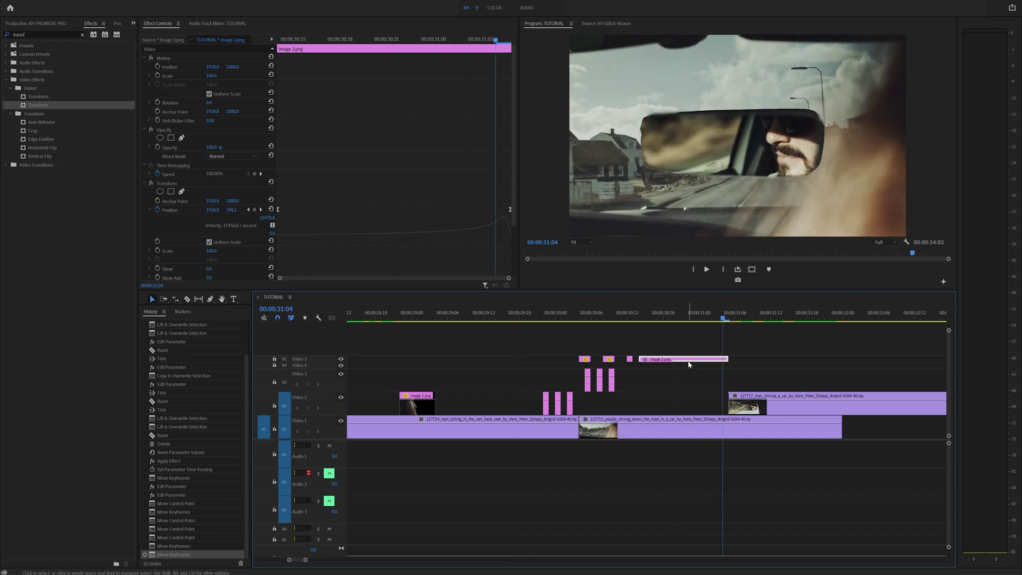
Step: Turn off the composition's shutter angle for the long image 2 clip's Transform effect and set its Shutter Angle to 180
{"action": "left_click", "coordinate": [692, 319]}
{"action": "scroll", "coordinate": [292, 160], "scroll_direction": "down", "scroll_amount": 3}
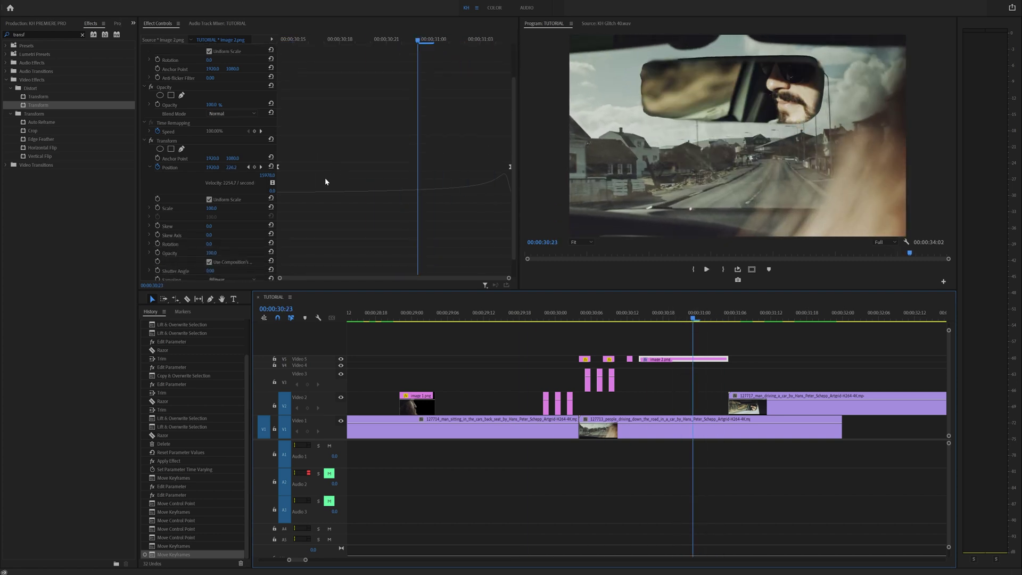
{"action": "left_click", "coordinate": [209, 240]}
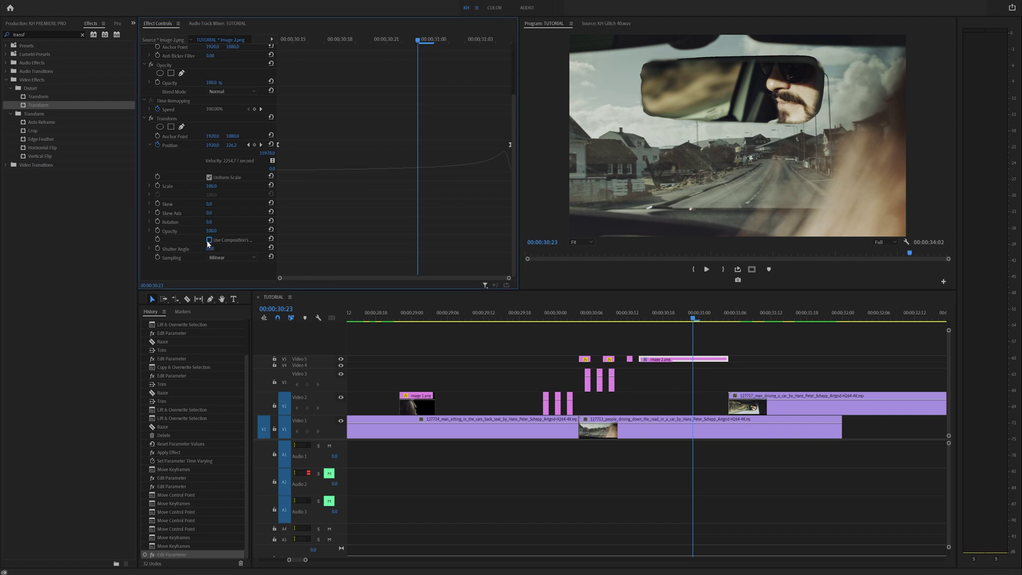
{"action": "type", "text": "180"}
{"action": "key", "text": "Return"}
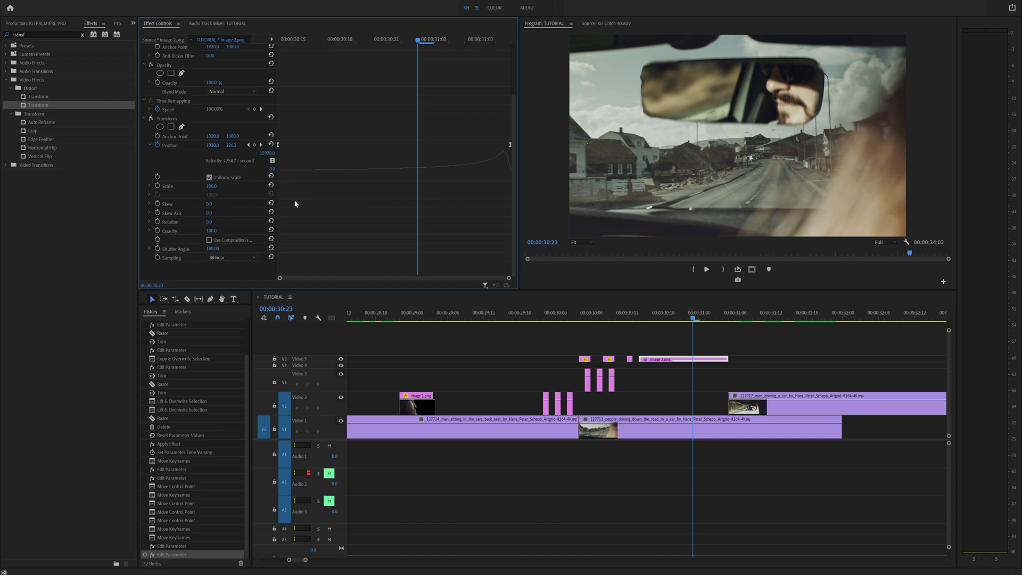
Step: Play and scrub the transition up to the driving clip to check the mirror's motion blur
{"action": "left_click", "coordinate": [549, 317]}
{"action": "key", "text": "space"}
{"action": "key", "text": "space"}
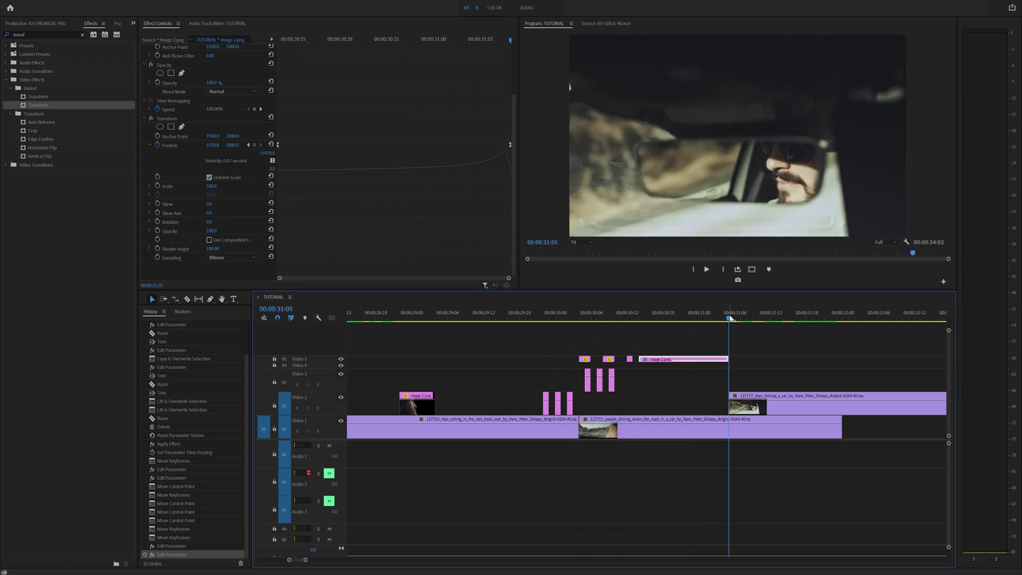
{"action": "left_click", "coordinate": [723, 318]}
{"action": "left_click_drag", "start_coordinate": [728, 314], "coordinate": [474, 298]}
{"action": "key", "text": "space"}
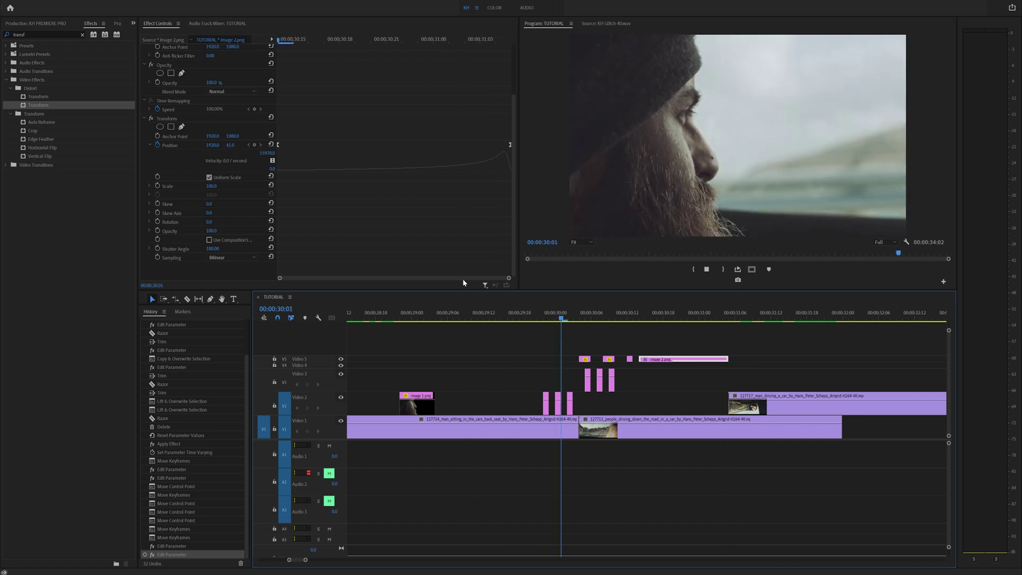
Step: Set the blend mode of the short image 1 clip at 00:00:30:02 to Overlay
{"action": "left_click", "coordinate": [573, 318]}
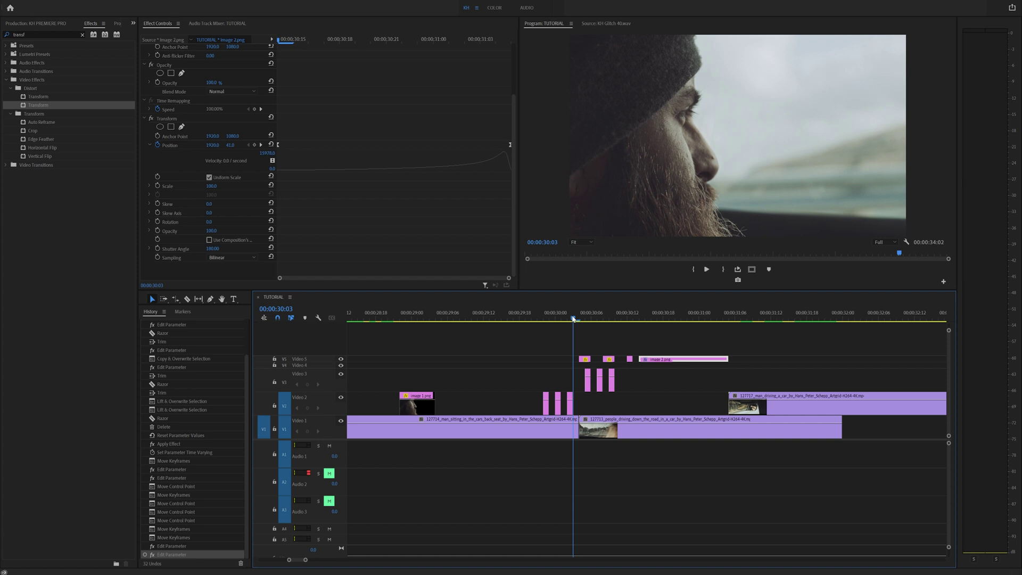
{"action": "key", "text": "Left"}
{"action": "left_click", "coordinate": [570, 403]}
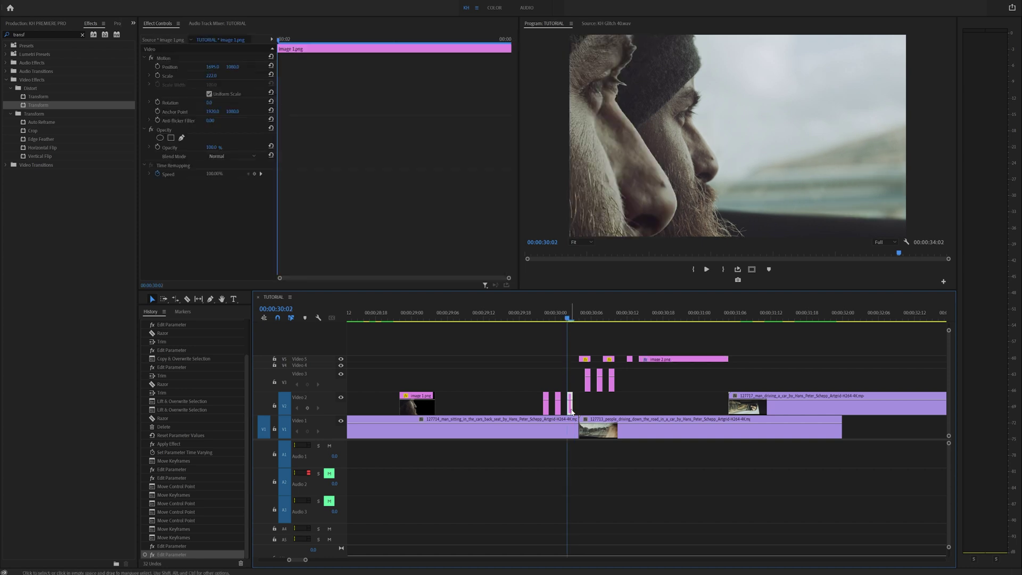
{"action": "left_click", "coordinate": [250, 157]}
{"action": "left_click", "coordinate": [238, 294]}
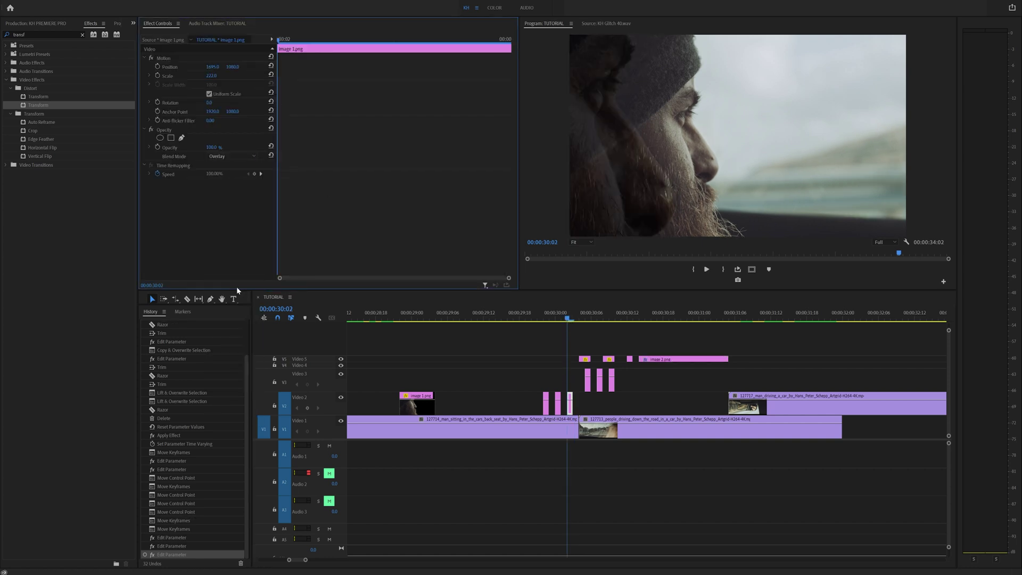
Step: Set the blend mode of the short image 2 clip at 00:00:30:05 to Multiply
{"action": "left_click", "coordinate": [585, 314]}
{"action": "left_click", "coordinate": [584, 359]}
{"action": "left_click", "coordinate": [231, 156]}
{"action": "left_click", "coordinate": [237, 188]}
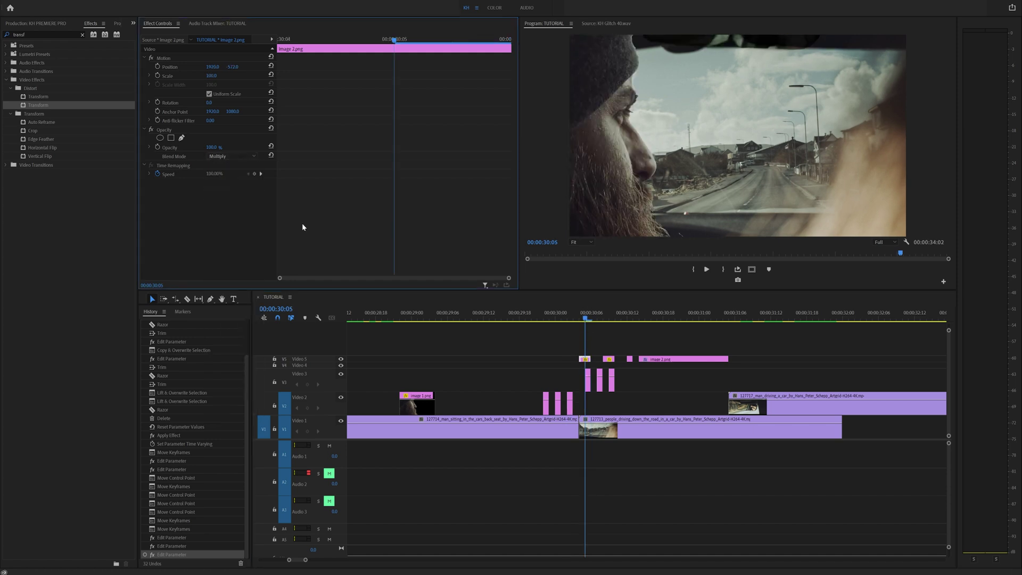
Step: Set the blend mode of the short image 2 clip at 00:00:30:09 to Difference
{"action": "left_click", "coordinate": [610, 359]}
{"action": "left_click", "coordinate": [610, 319]}
{"action": "left_click", "coordinate": [223, 157]}
{"action": "left_click", "coordinate": [225, 350]}
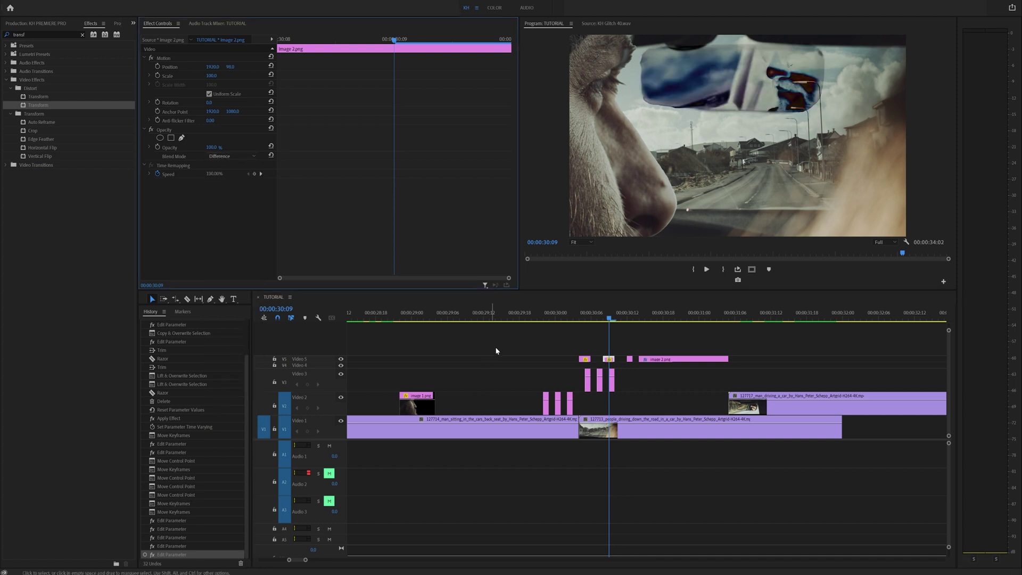
Step: Play the whole stuttering cutout sequence with the new blend modes, starting from the man in the back seat clip
{"action": "left_click", "coordinate": [483, 314]}
{"action": "key", "text": "space"}
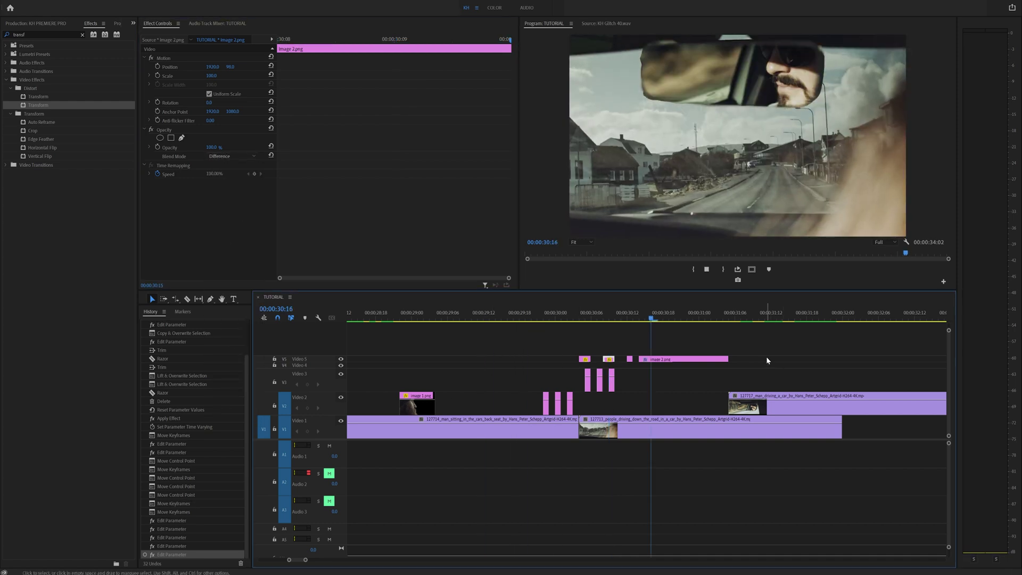
{"action": "key", "text": "space"}
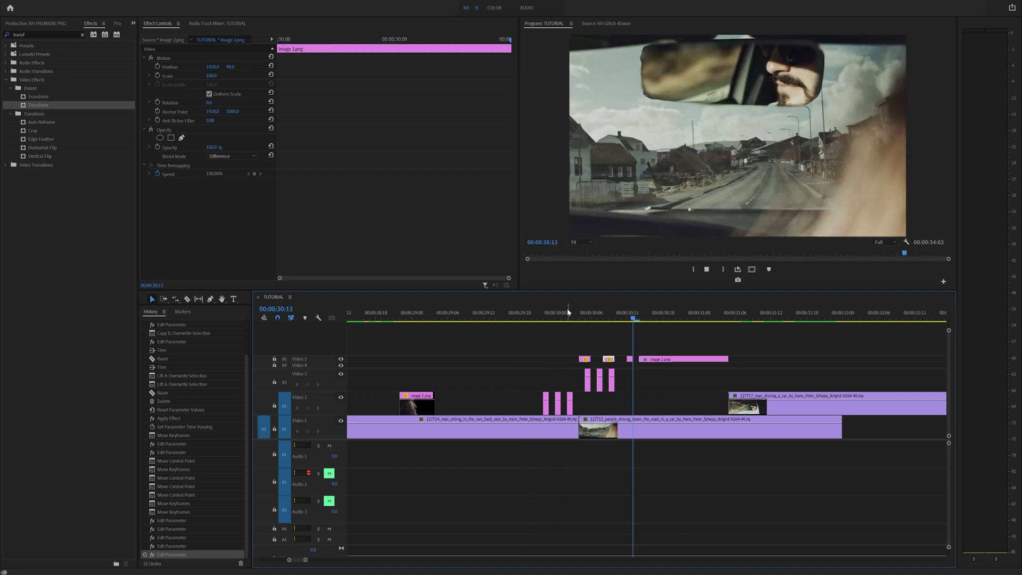
{"action": "left_click", "coordinate": [512, 318]}
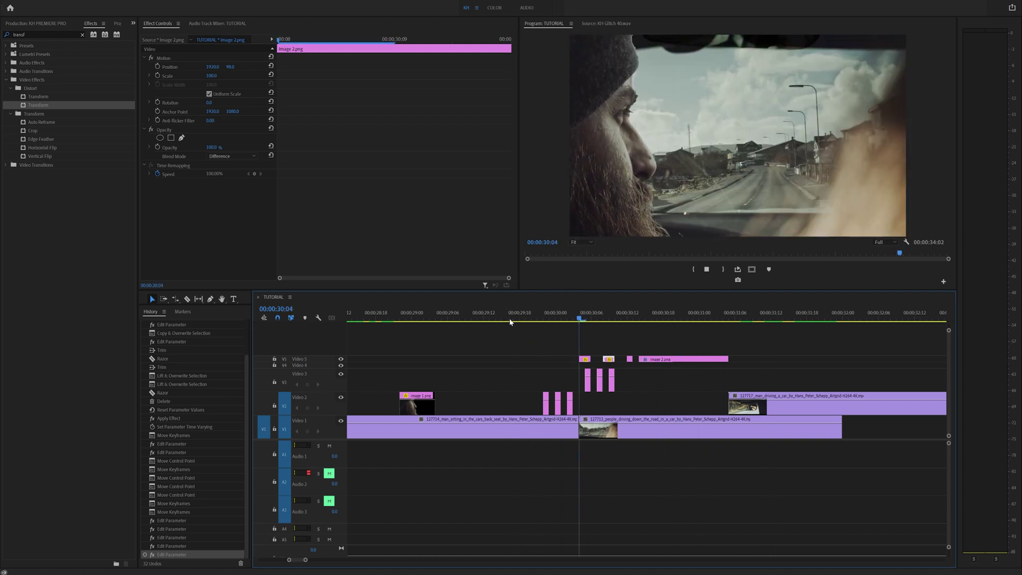
{"action": "key", "text": "minus"}
{"action": "key", "text": "minus"}
{"action": "key", "text": "space"}
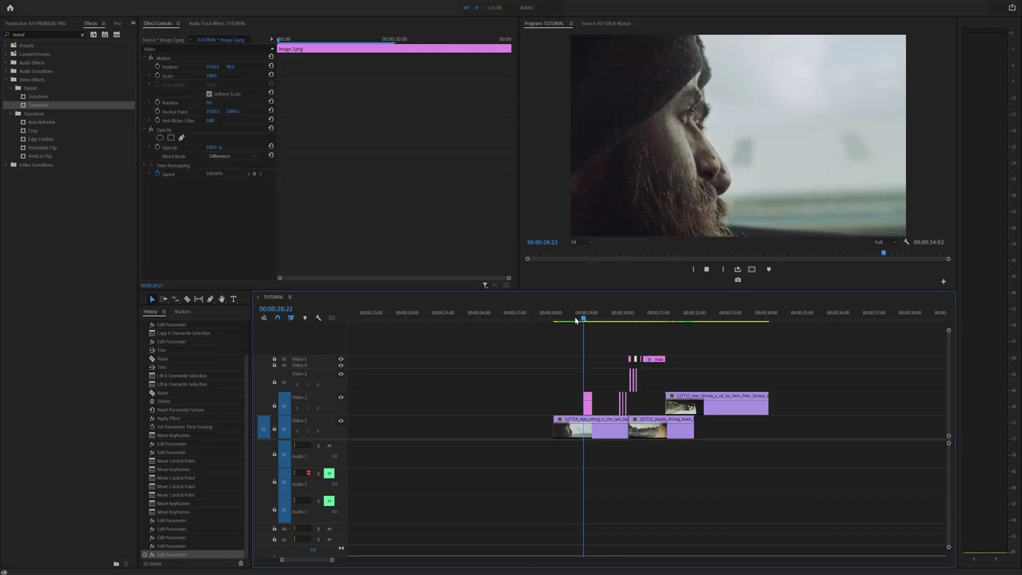